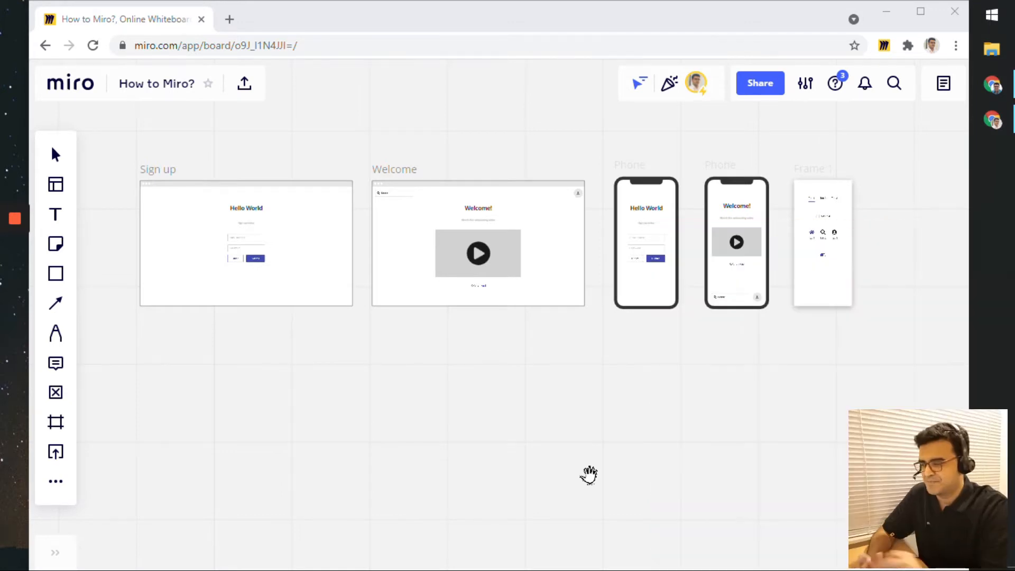
# - Examine the Sign up browser wireframe and its window frame on the board
pyautogui.click(559, 484)
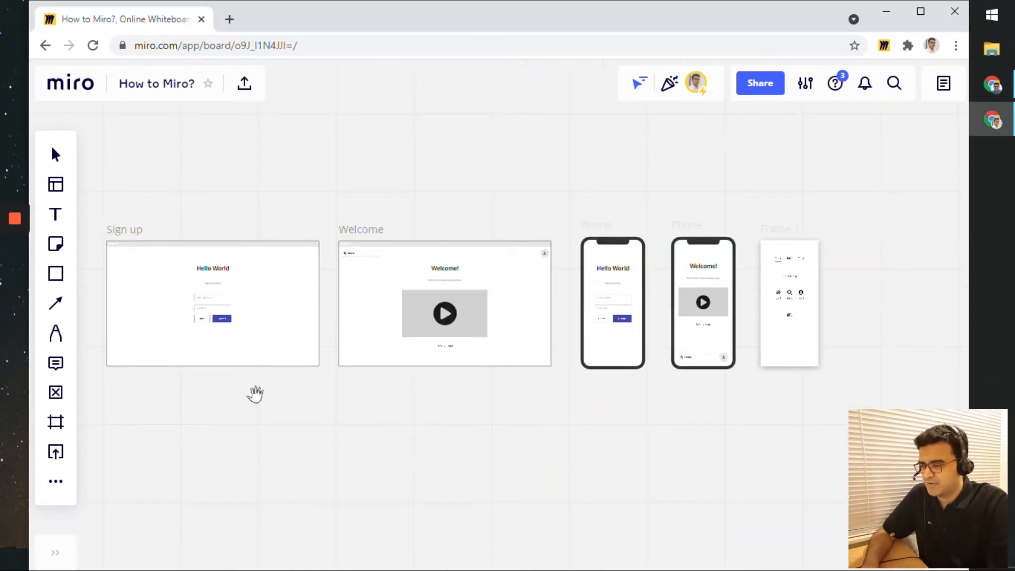
pyautogui.scroll(4, 179, 389)
pyautogui.moveTo(285, 418); pyautogui.dragTo(290, 424)
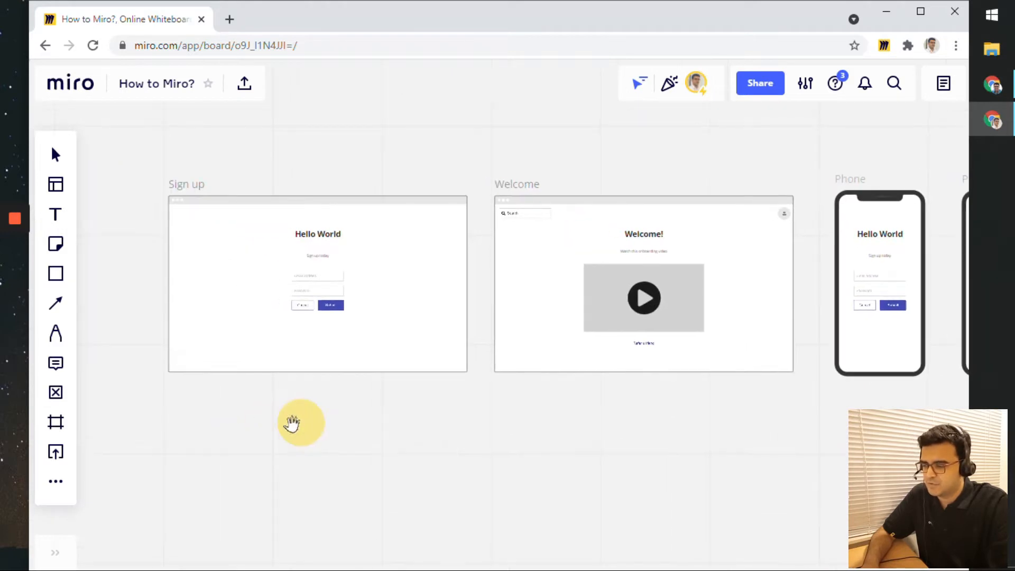
pyautogui.scroll(3, 290, 428)
pyautogui.moveTo(393, 412); pyautogui.dragTo(465, 544)
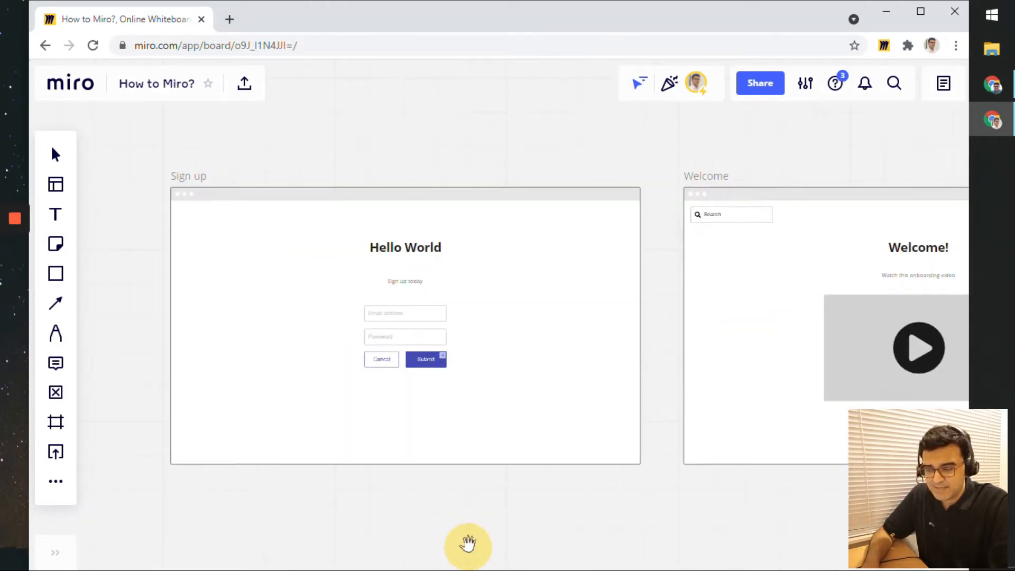
pyautogui.scroll(3, 449, 473)
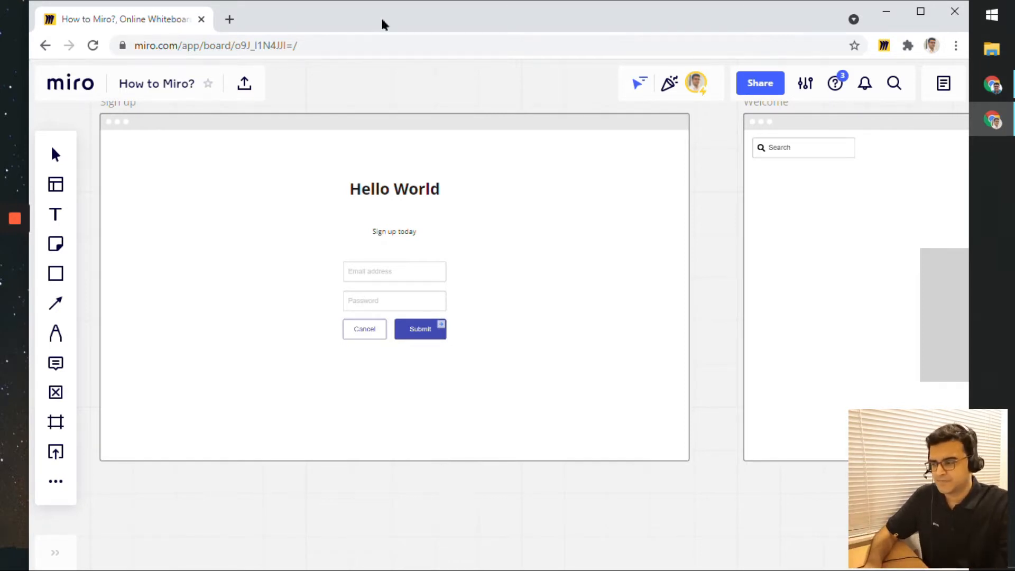
pyautogui.scroll(2, 451, 182)
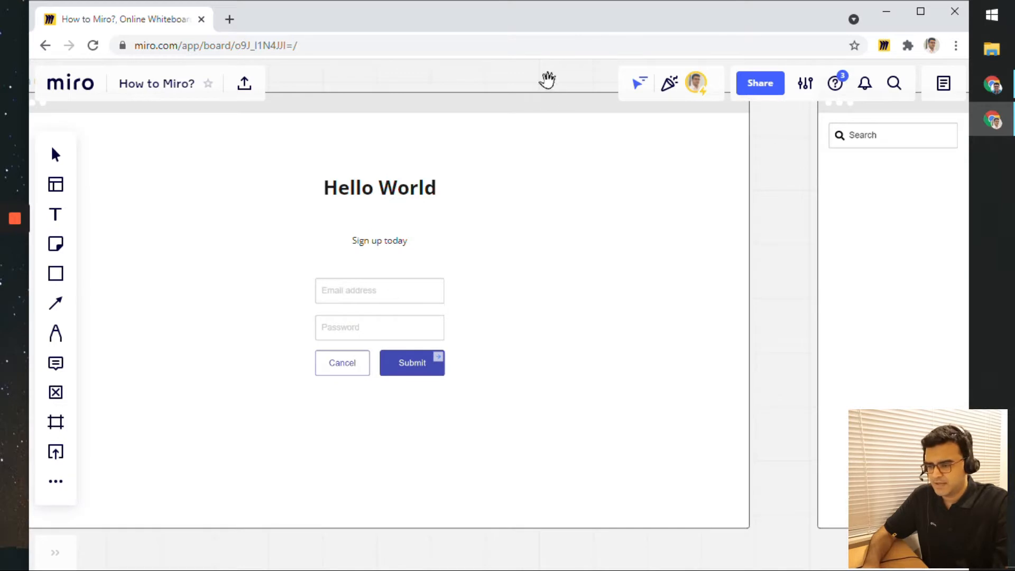
pyautogui.moveTo(571, 84); pyautogui.dragTo(521, 106)
pyautogui.scroll(-3, 577, 126)
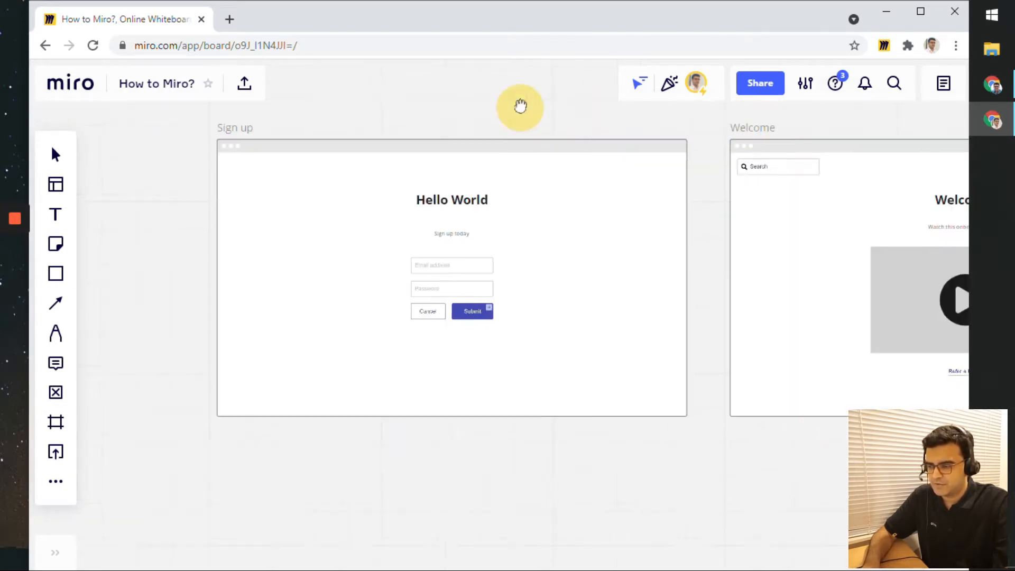
pyautogui.click(420, 149)
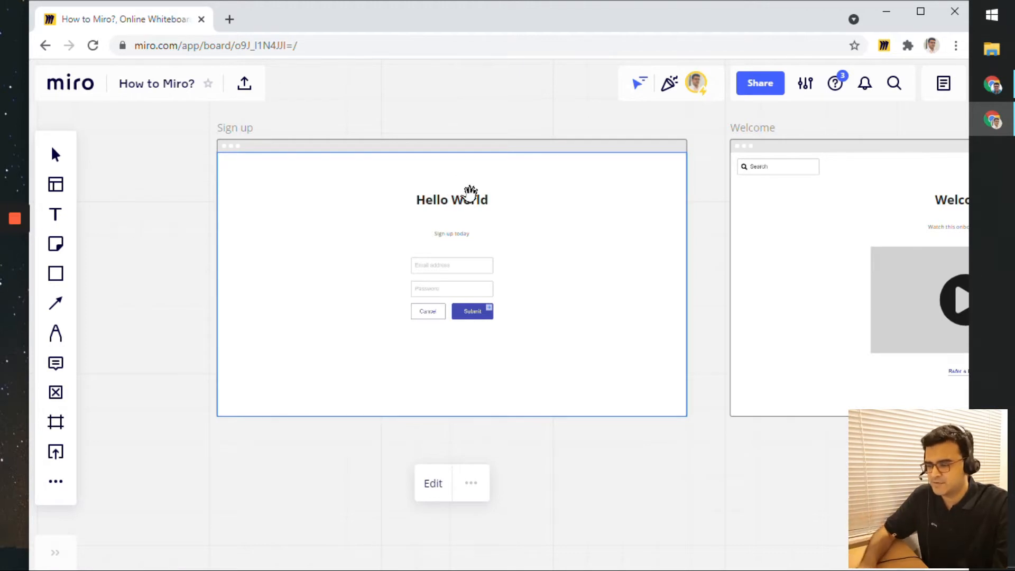
pyautogui.click(499, 97)
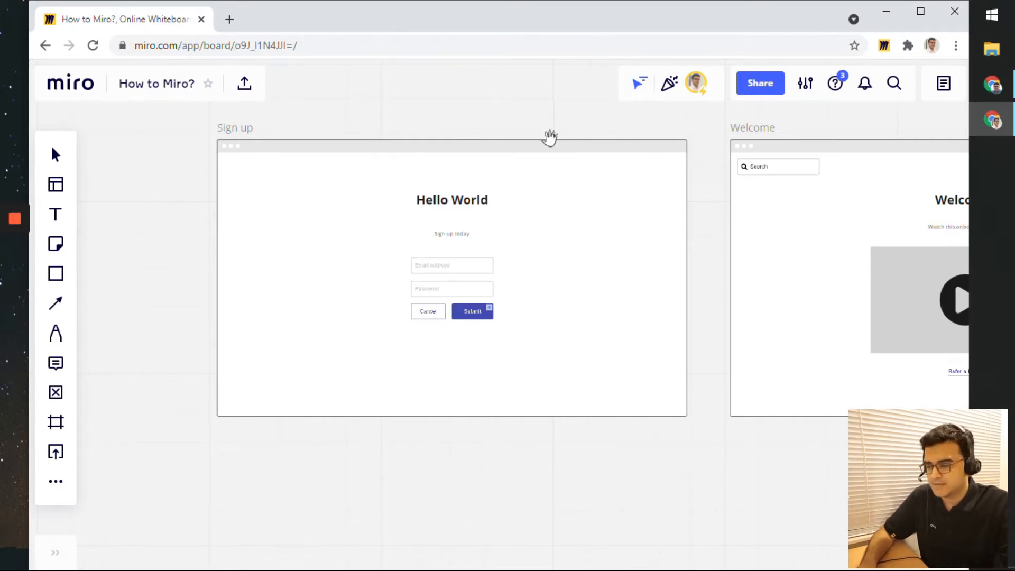
pyautogui.click(550, 139)
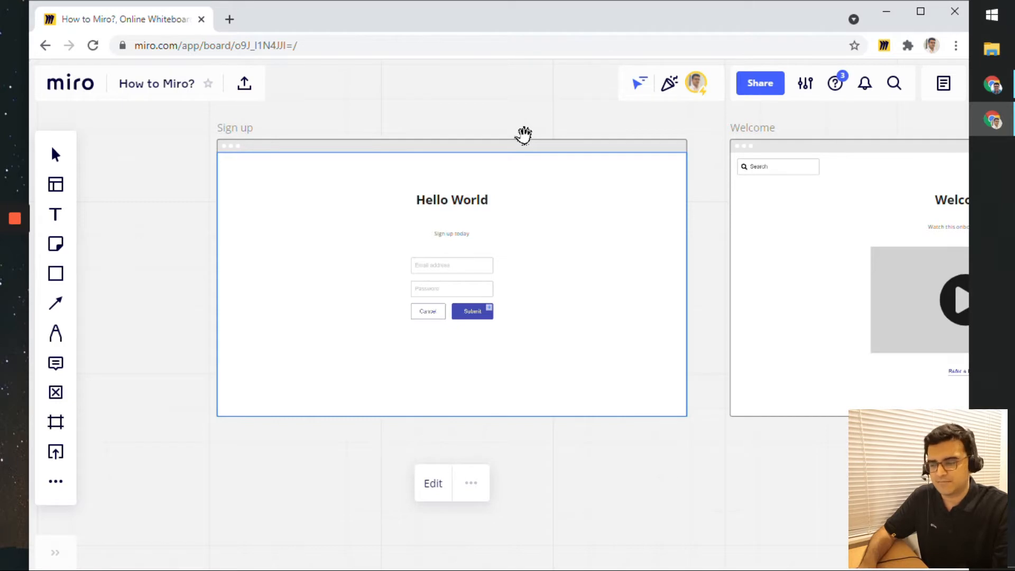
pyautogui.click(519, 97)
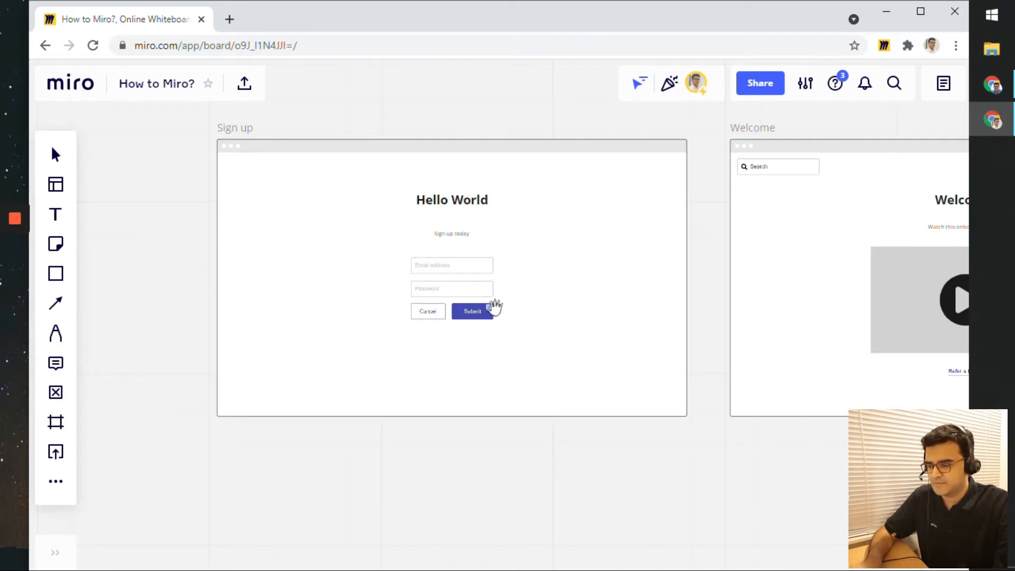
# - Inspect the Sign up form's email address and password fields, and follow the Submit button's link
pyautogui.scroll(2, 494, 306)
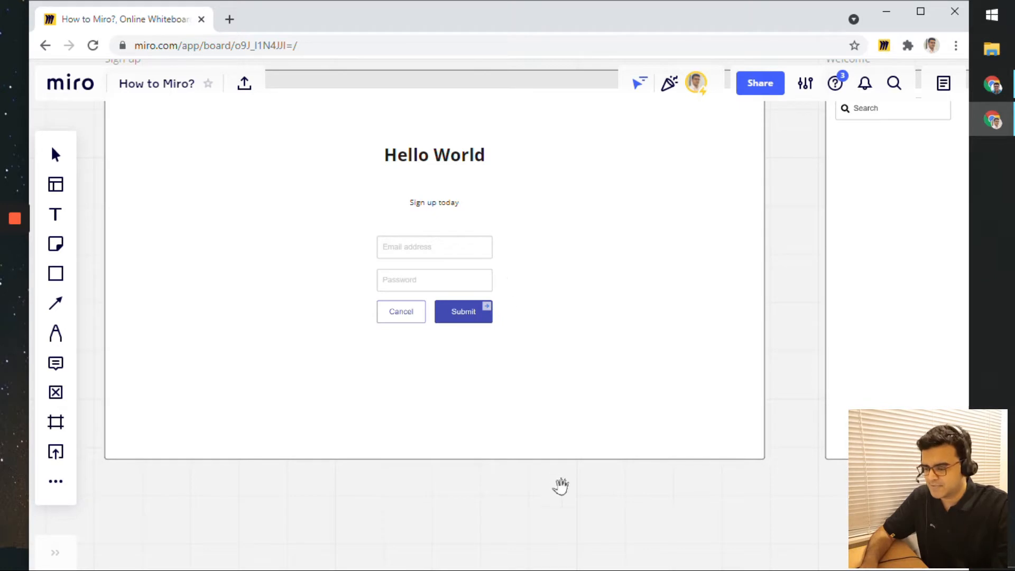
pyautogui.moveTo(601, 496); pyautogui.dragTo(619, 539)
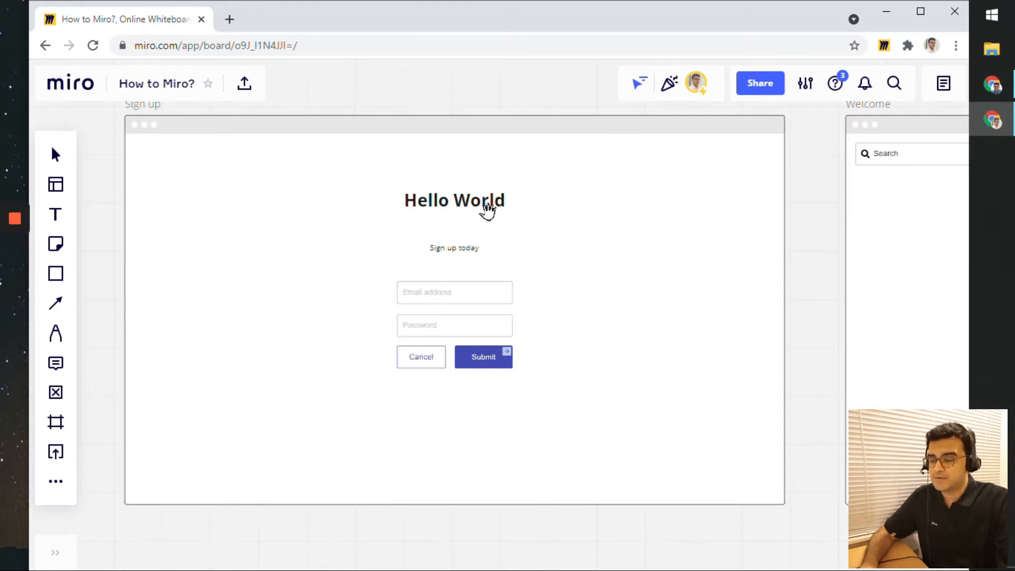
pyautogui.scroll(3, 478, 261)
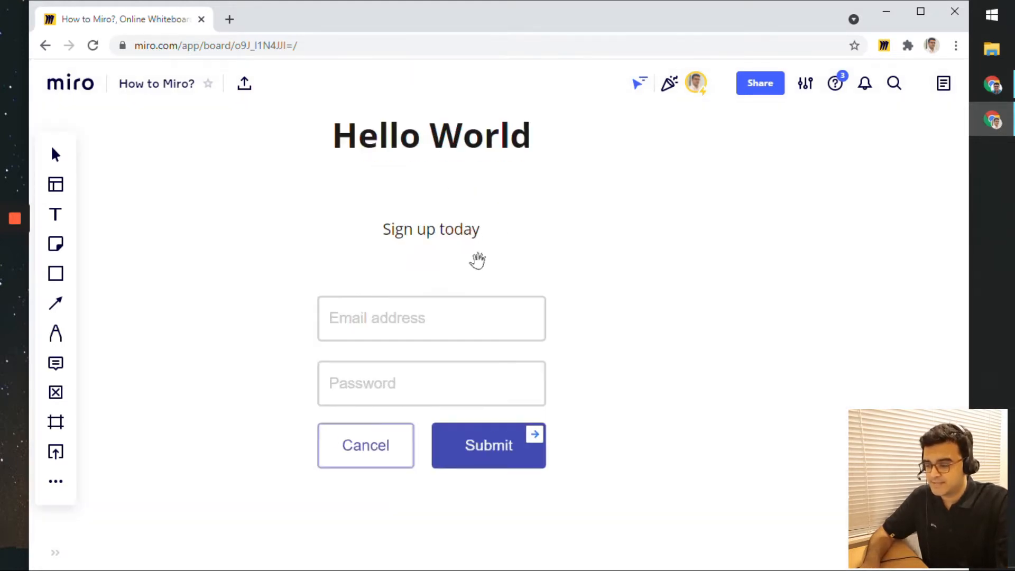
pyautogui.click(459, 316)
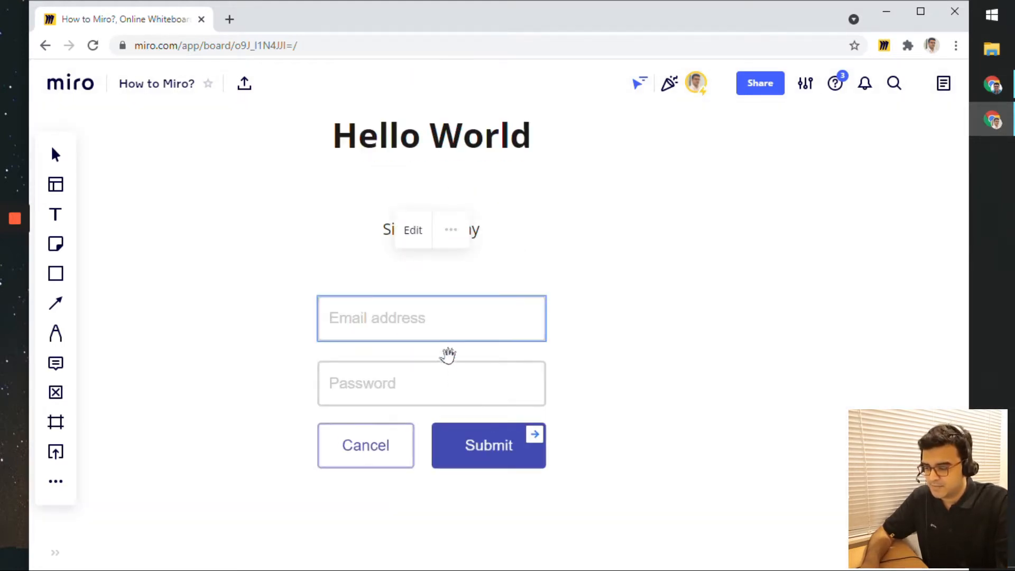
pyautogui.click(440, 378)
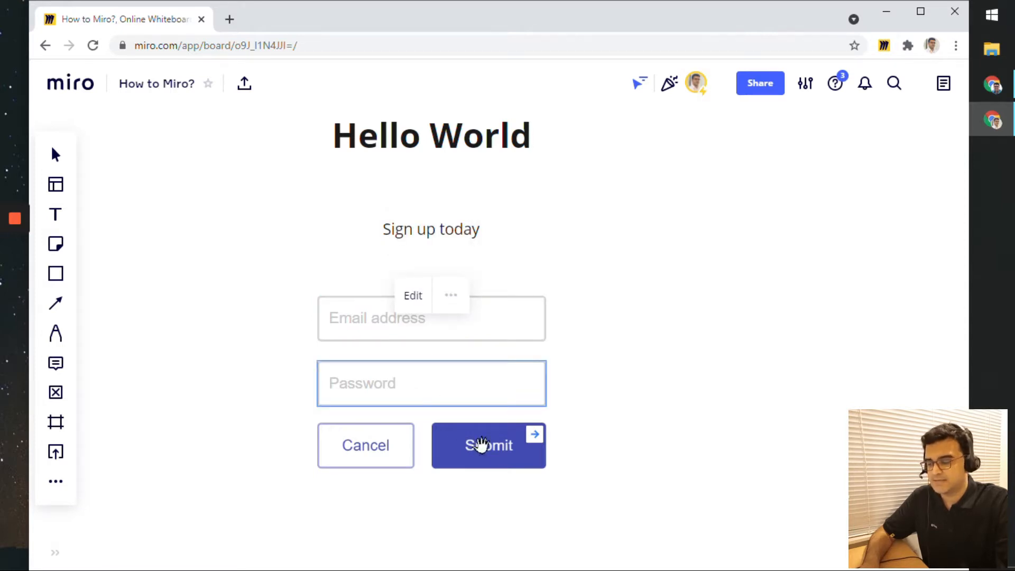
pyautogui.scroll(-5, 423, 433)
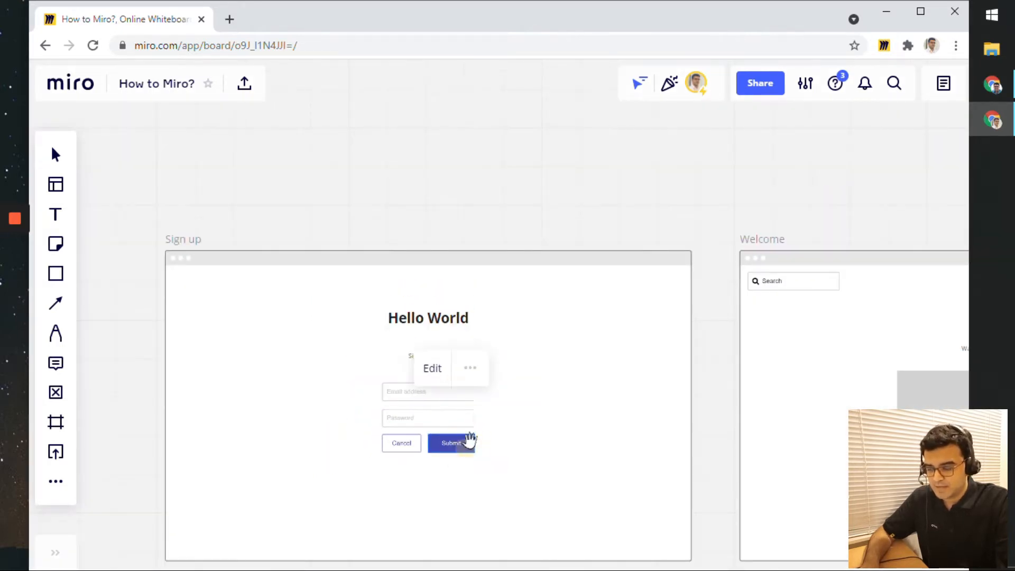
pyautogui.click(470, 442)
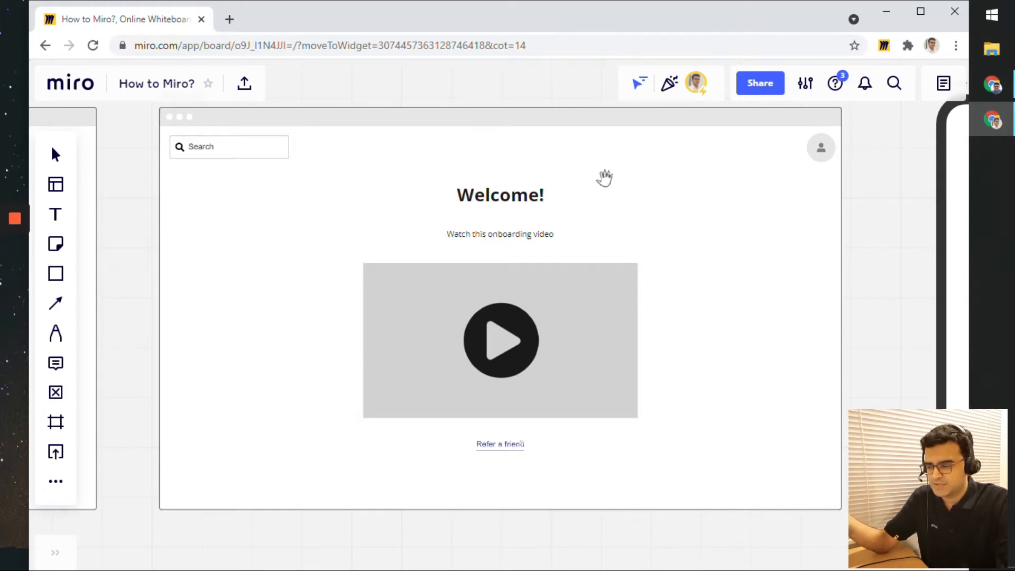
# - Inspect the Welcome frame's video placeholder and avatar, and test its "Refer a friend" link, closing the page it opens
pyautogui.click(548, 337)
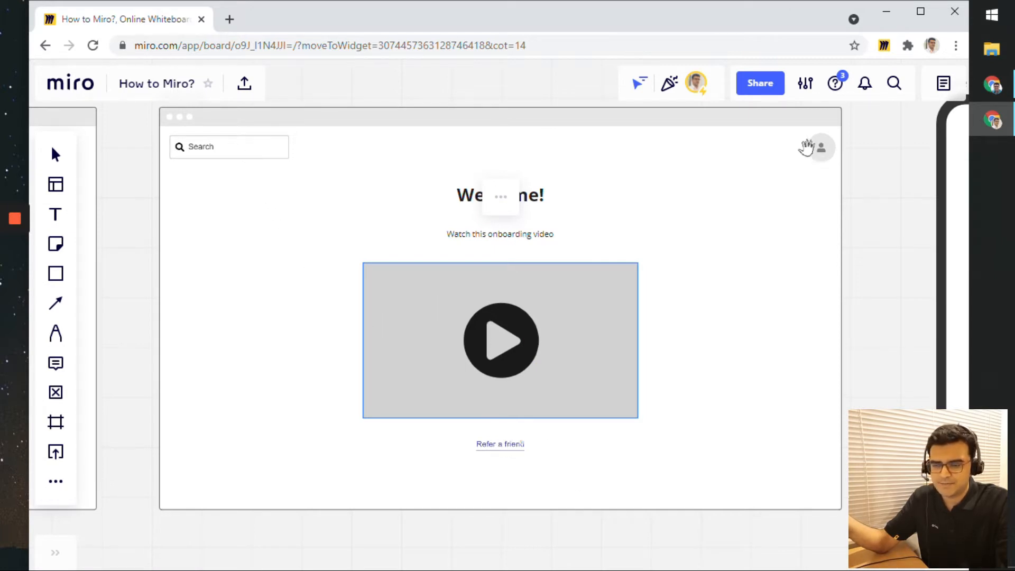
pyautogui.click(820, 146)
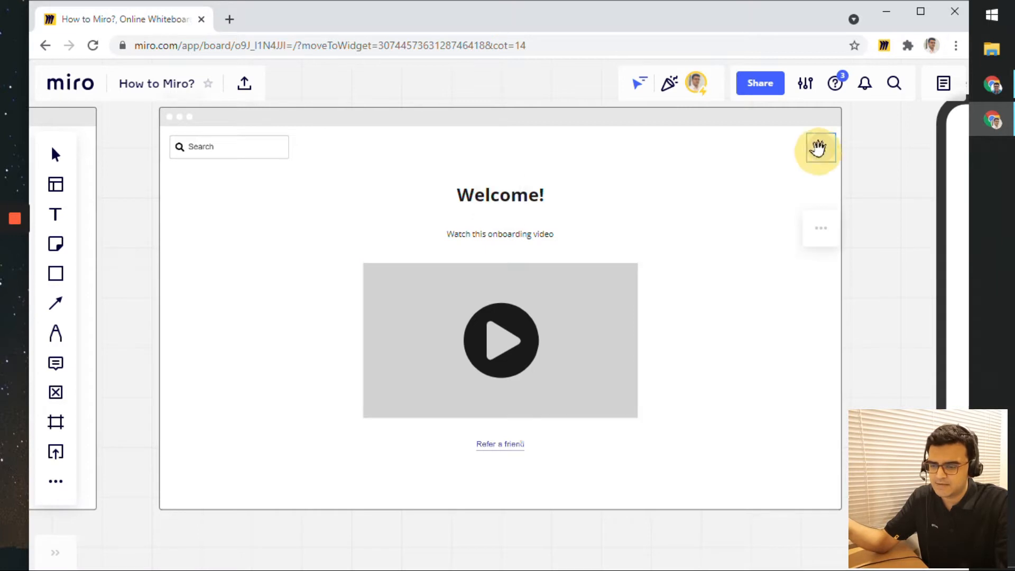
pyautogui.click(521, 448)
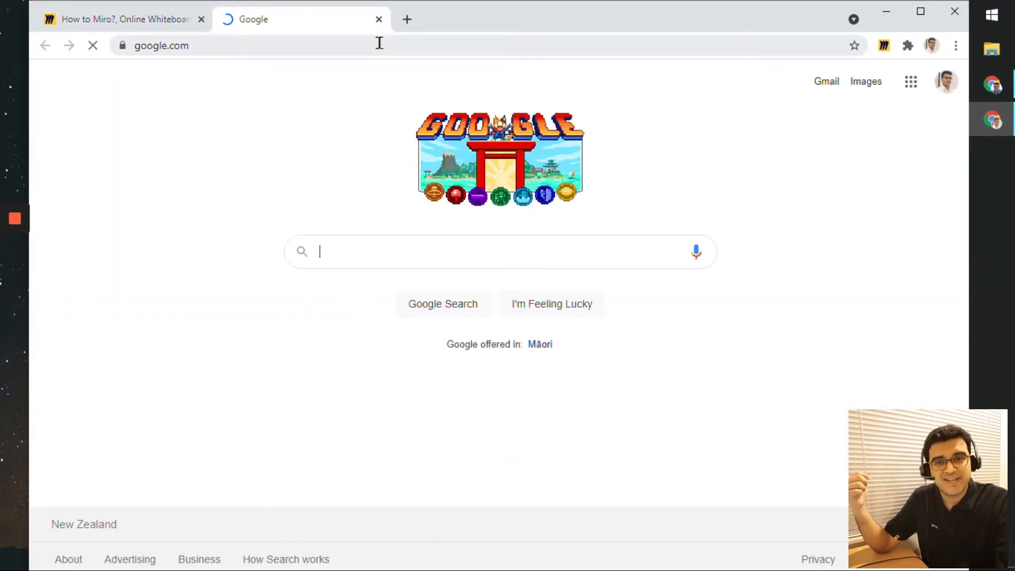
pyautogui.middleClick(346, 27)
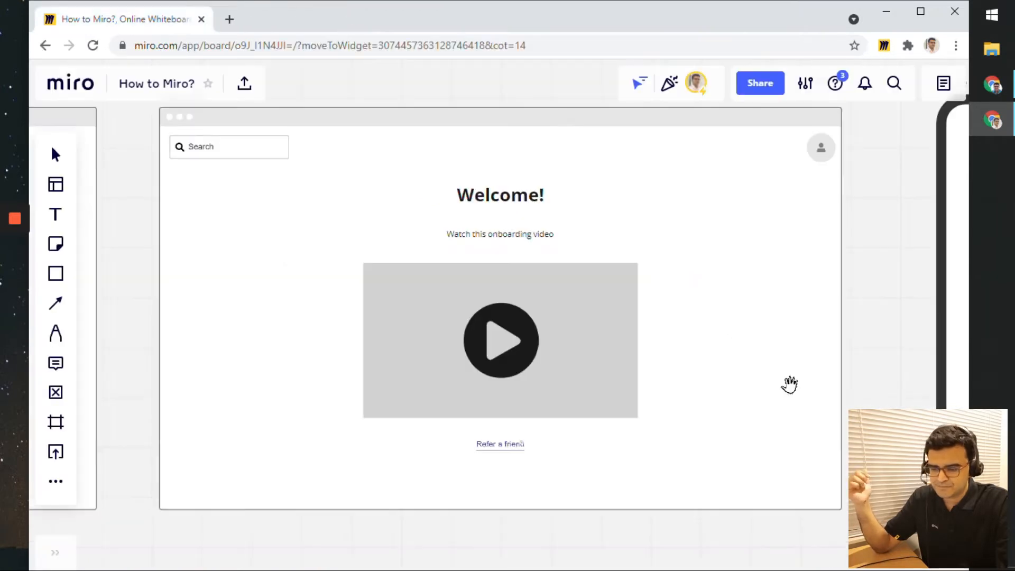
# - Examine the phone version of the Hello World sign-up screen and follow its Submit button's link
pyautogui.scroll(-3, 789, 386)
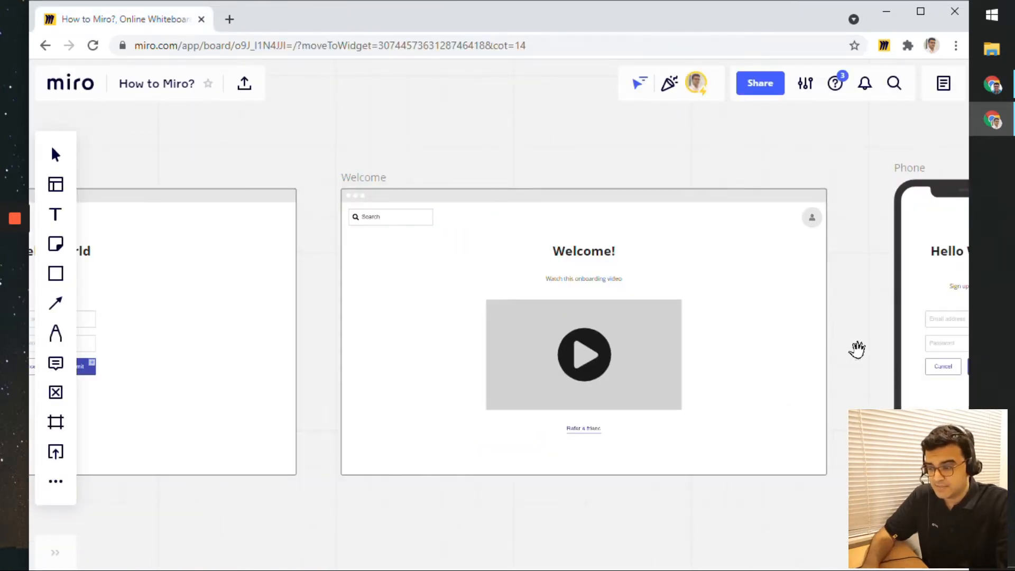
pyautogui.moveTo(857, 349); pyautogui.dragTo(653, 319)
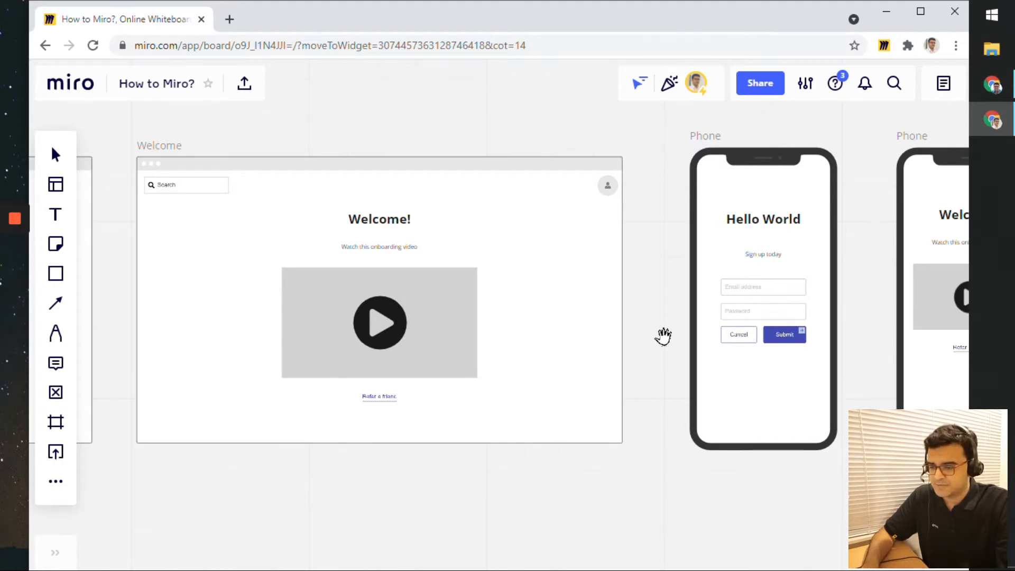
pyautogui.moveTo(663, 336); pyautogui.dragTo(374, 317)
pyautogui.scroll(3, 448, 310)
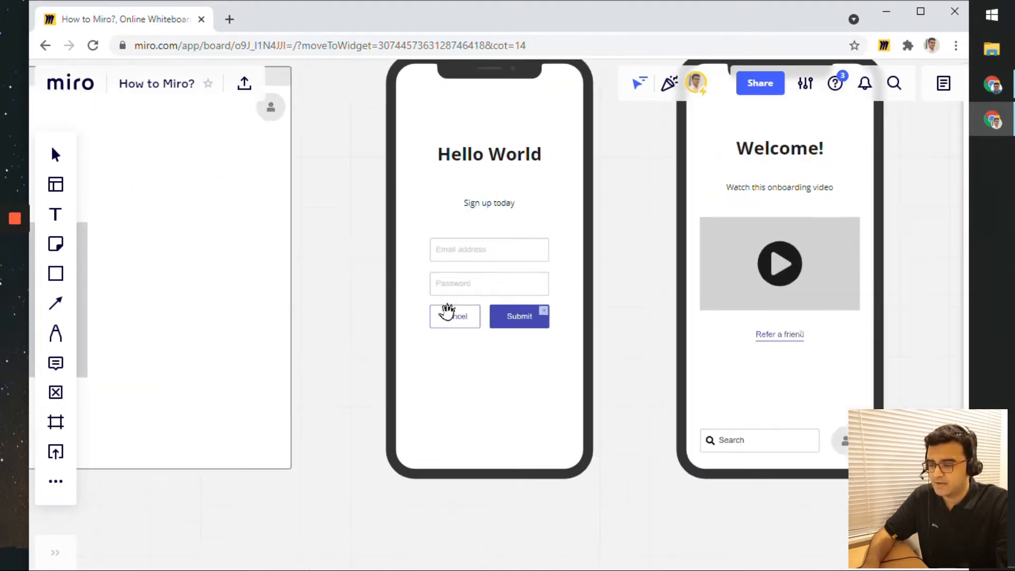
pyautogui.moveTo(617, 319); pyautogui.dragTo(603, 363)
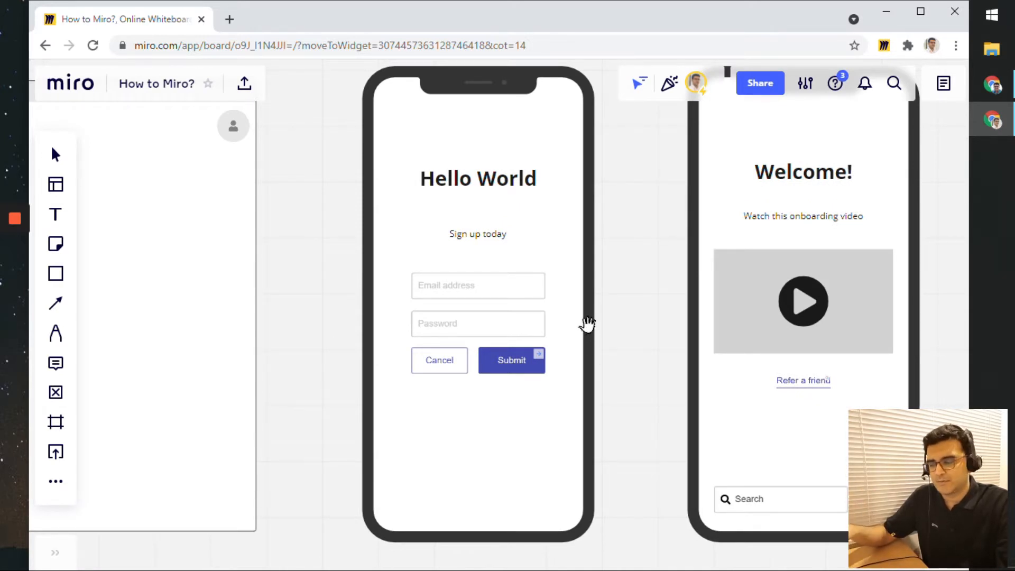
pyautogui.moveTo(582, 329); pyautogui.dragTo(562, 348)
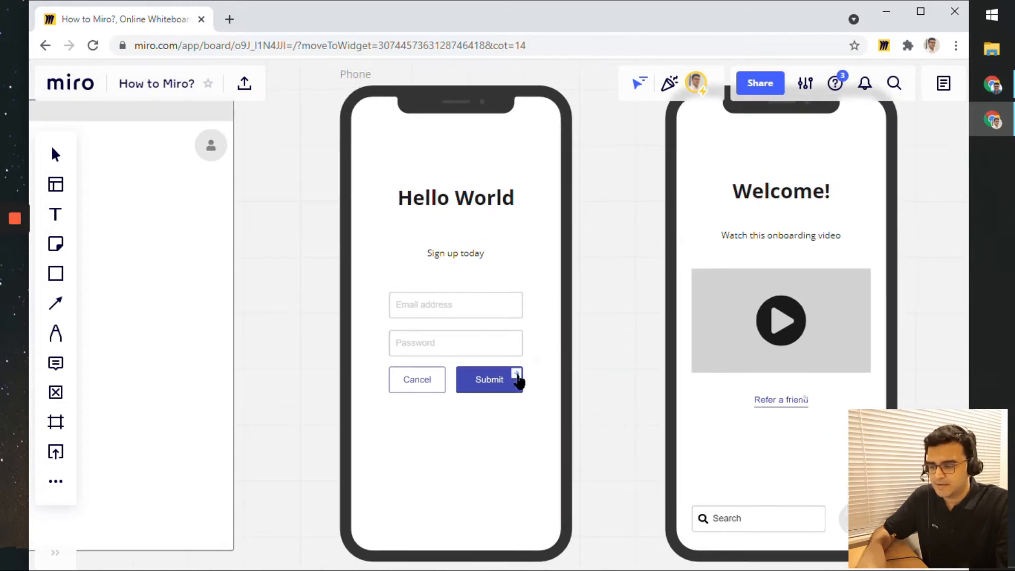
pyautogui.click(517, 375)
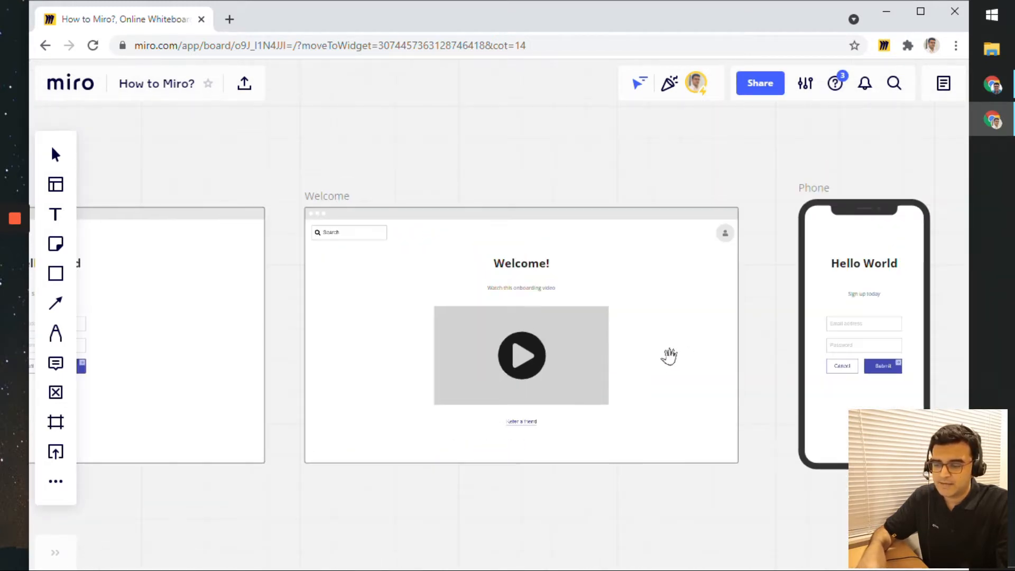
# - Review the two phone mockups and the tab, checkbox and toggle components in Frame 1
pyautogui.moveTo(669, 355); pyautogui.dragTo(118, 321)
pyautogui.scroll(5, 414, 220)
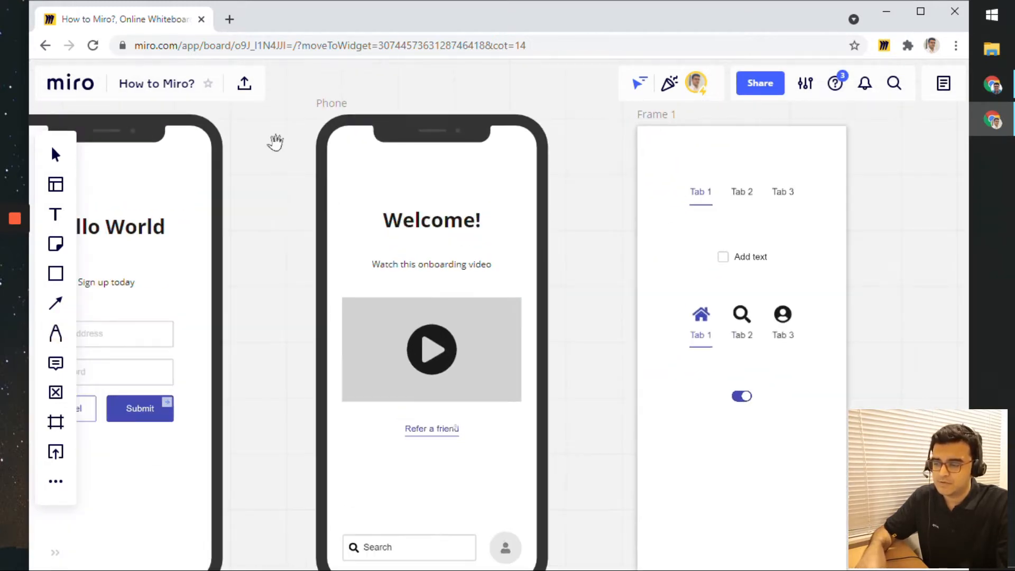
pyautogui.scroll(-3, 487, 229)
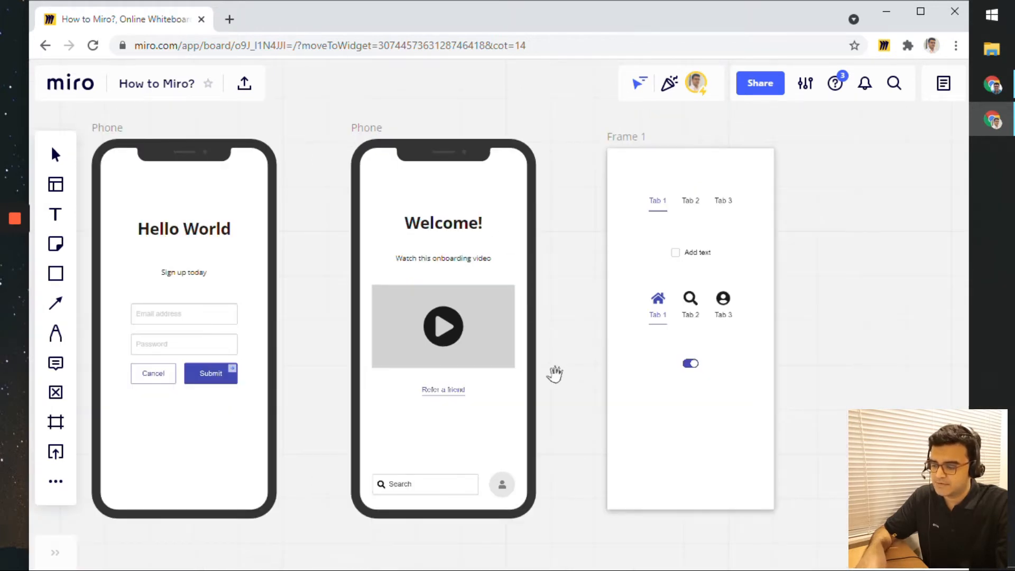
pyautogui.moveTo(555, 373); pyautogui.dragTo(646, 351)
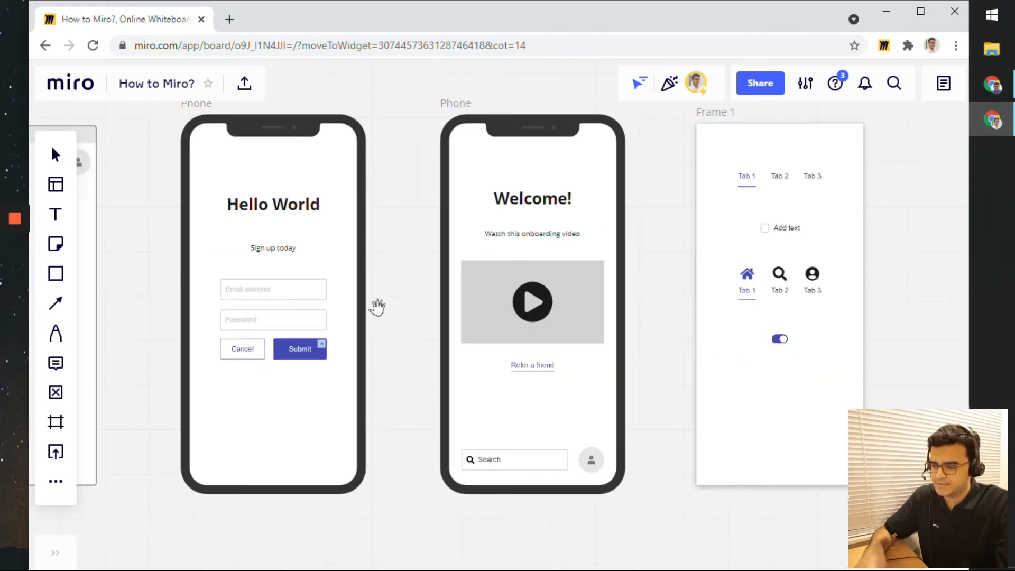
pyautogui.moveTo(389, 520); pyautogui.dragTo(418, 488)
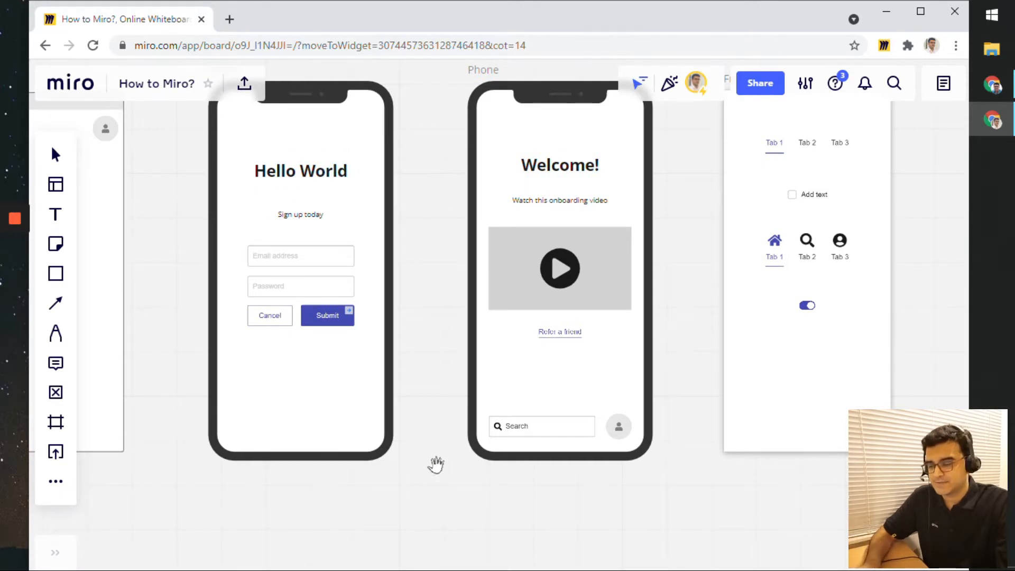
# - Go to the empty area below the Sign up and Welcome frames, and open the Wireframes library to browse its components
pyautogui.scroll(-3, 455, 460)
pyautogui.moveTo(383, 491); pyautogui.dragTo(684, 513)
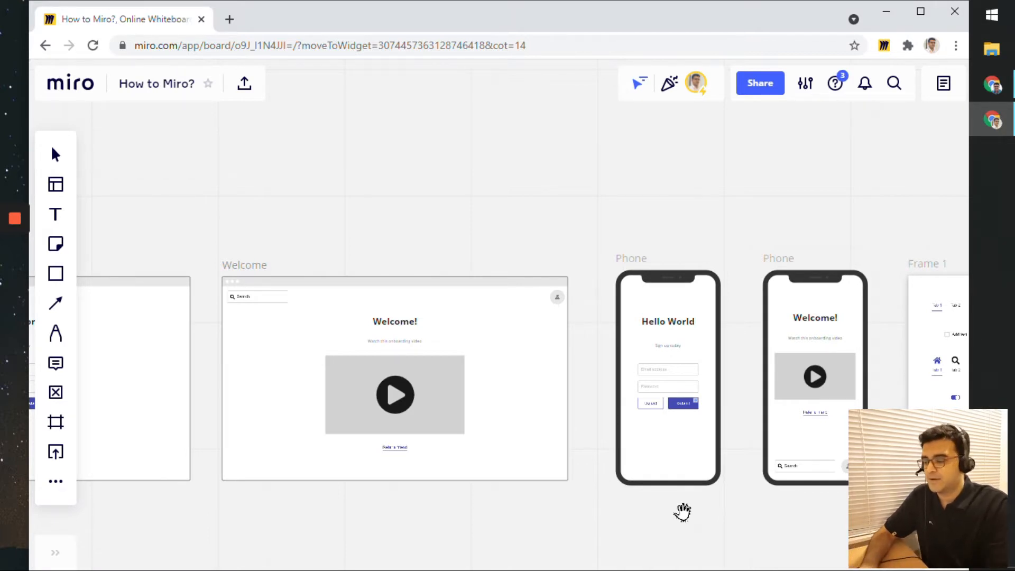
pyautogui.moveTo(584, 320); pyautogui.dragTo(581, 199)
pyautogui.moveTo(493, 406); pyautogui.dragTo(739, 317)
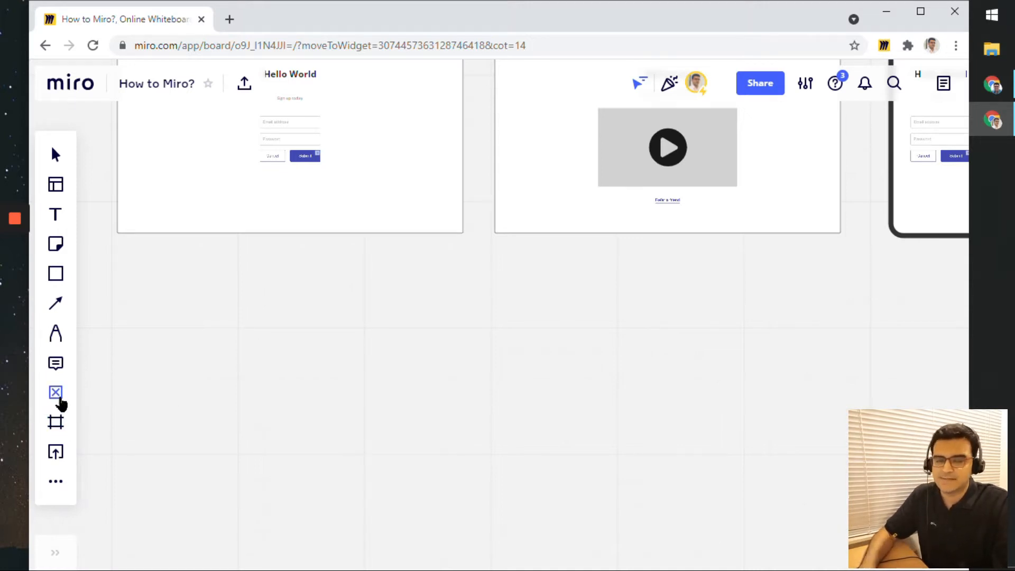
pyautogui.click(56, 395)
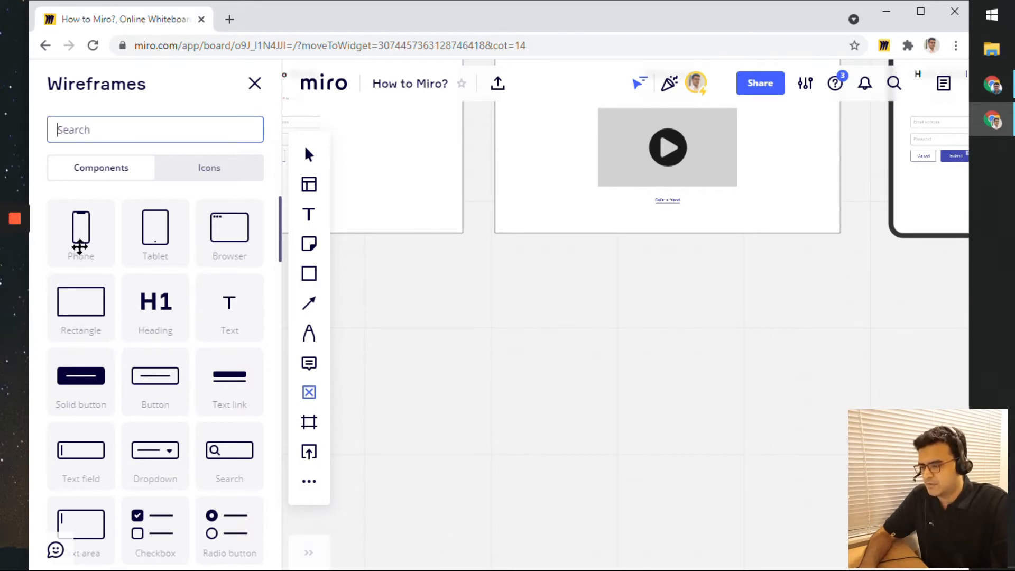
pyautogui.scroll(-4, 212, 293)
pyautogui.scroll(3, 225, 344)
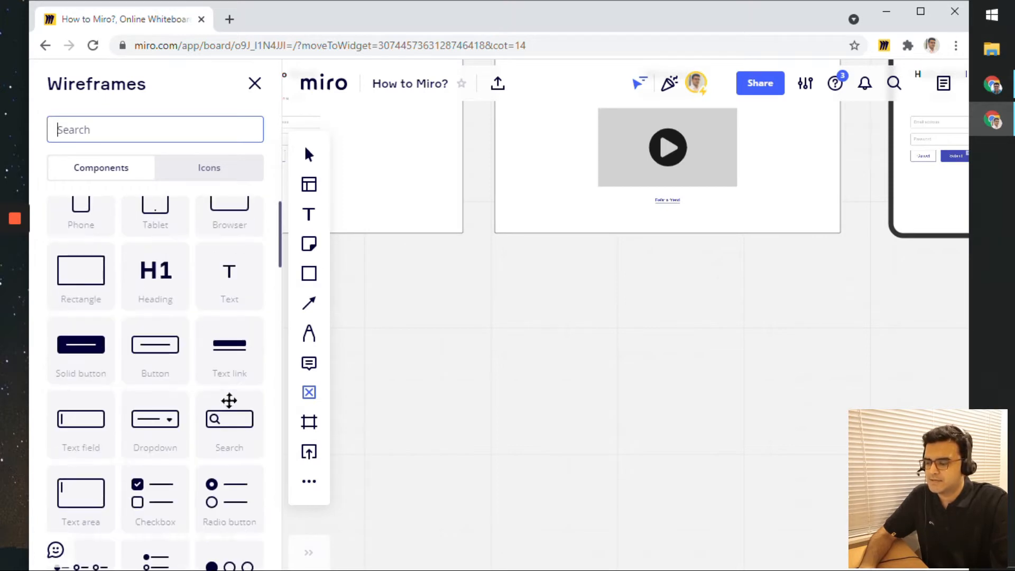
# - Browse the Wireframes library's components, from the device frames through the form elements to the previous wireframes
pyautogui.scroll(1, 212, 344)
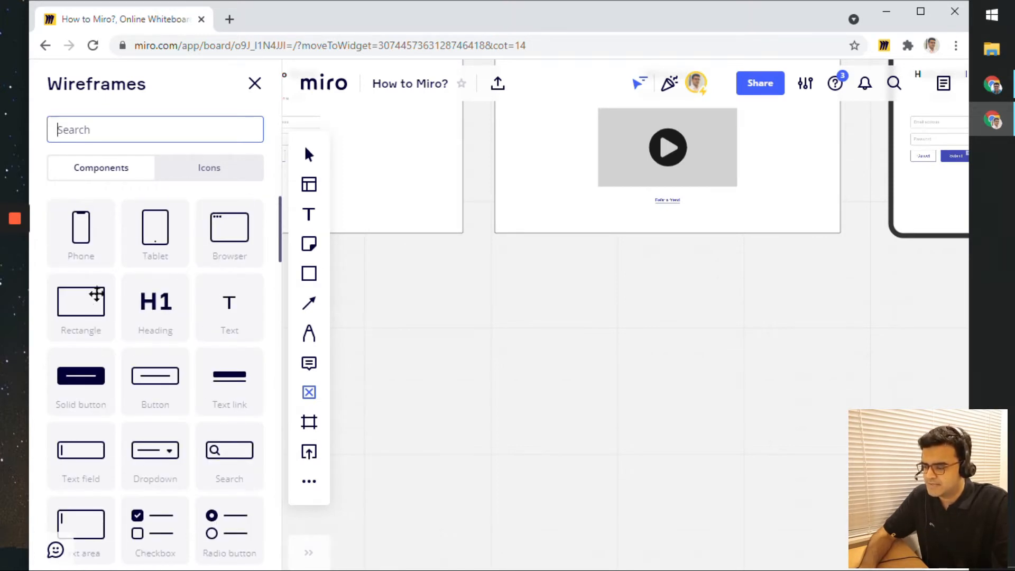
pyautogui.scroll(-5, 214, 333)
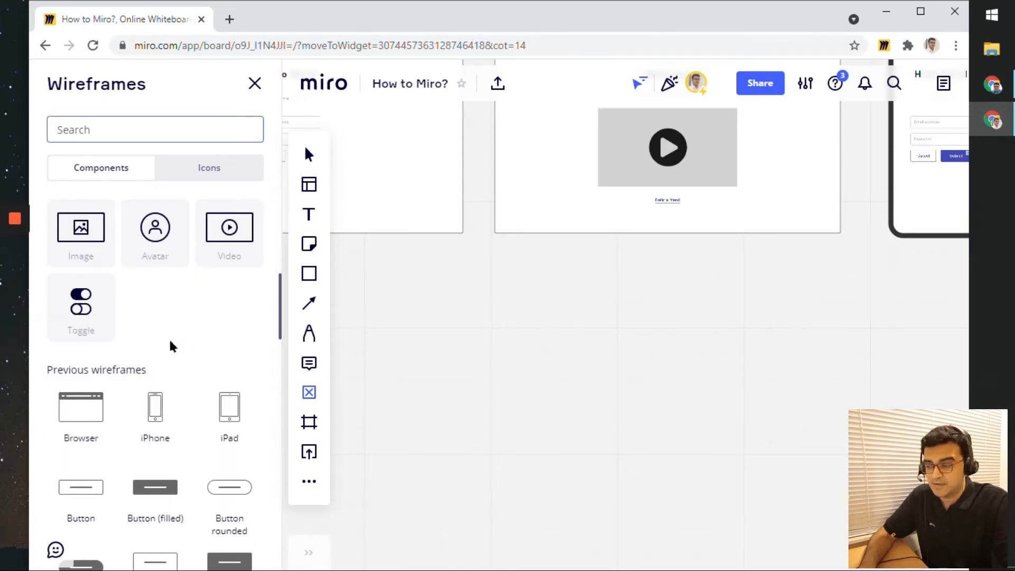
pyautogui.scroll(4, 170, 348)
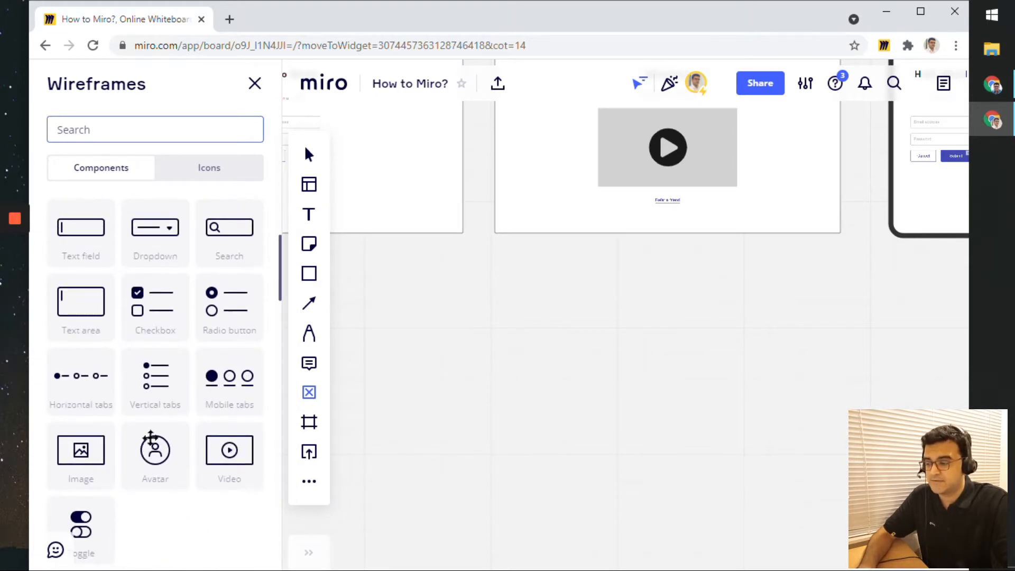
pyautogui.scroll(4, 163, 370)
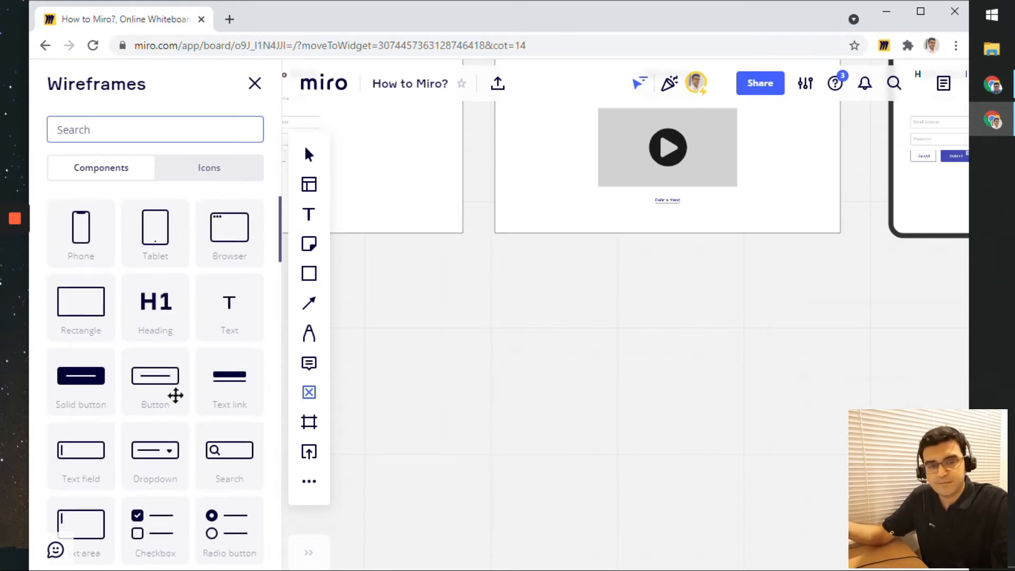
pyautogui.scroll(-4, 179, 396)
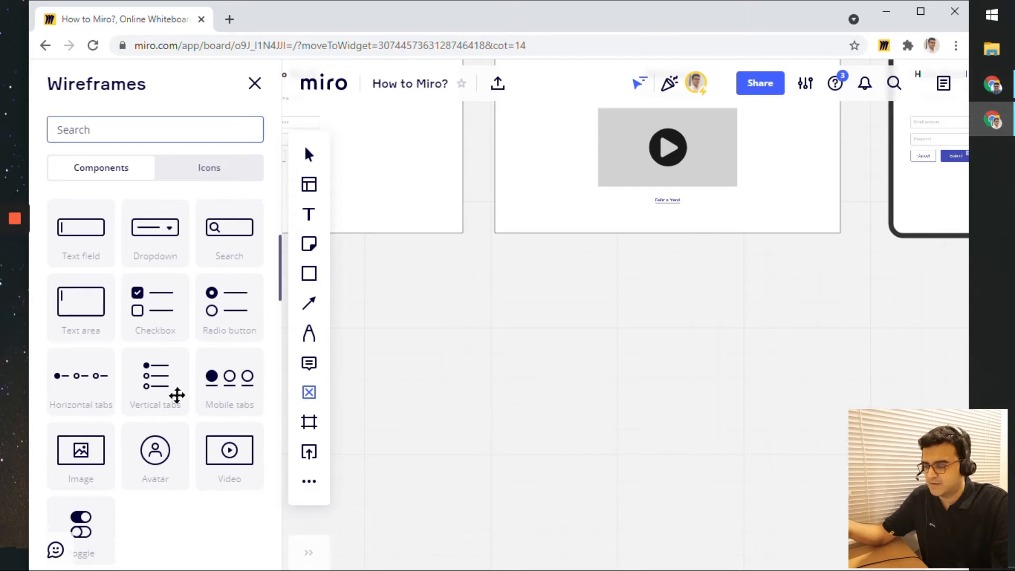
pyautogui.scroll(-4, 163, 457)
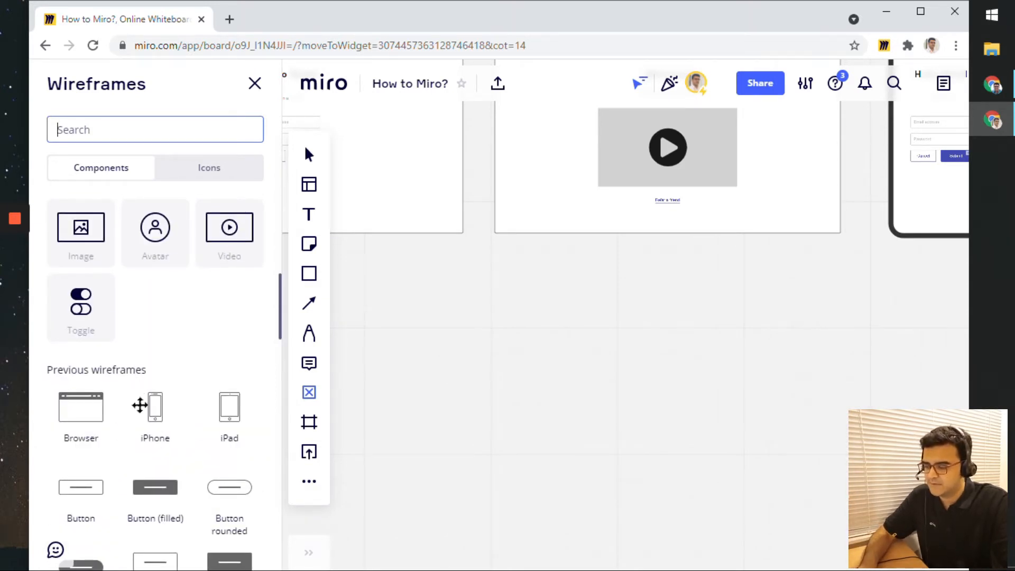
pyautogui.scroll(8, 130, 439)
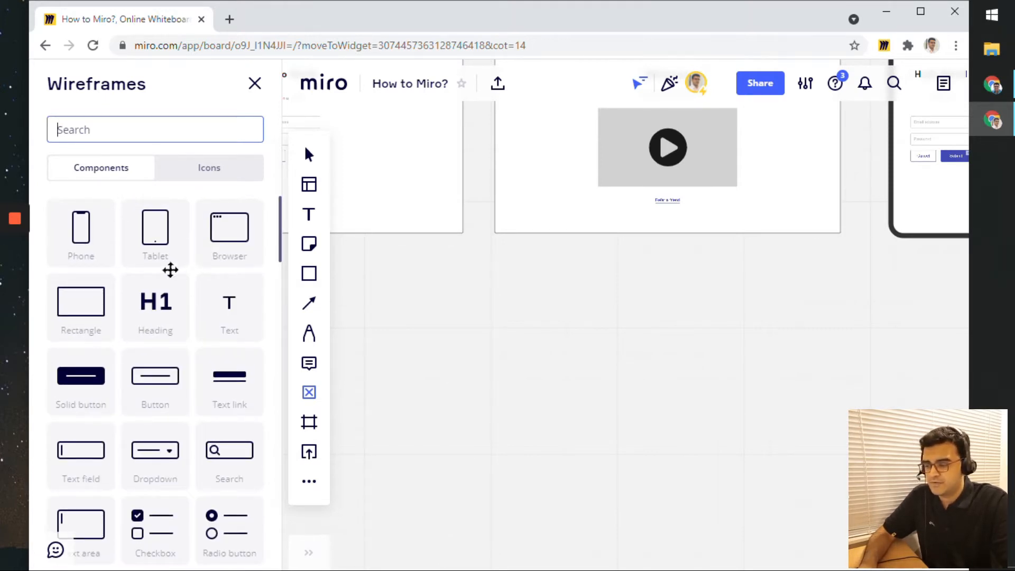
# - Add a Tablet frame from the Wireframes library to the empty area below the Welcome frame
pyautogui.moveTo(155, 236); pyautogui.dragTo(593, 431)
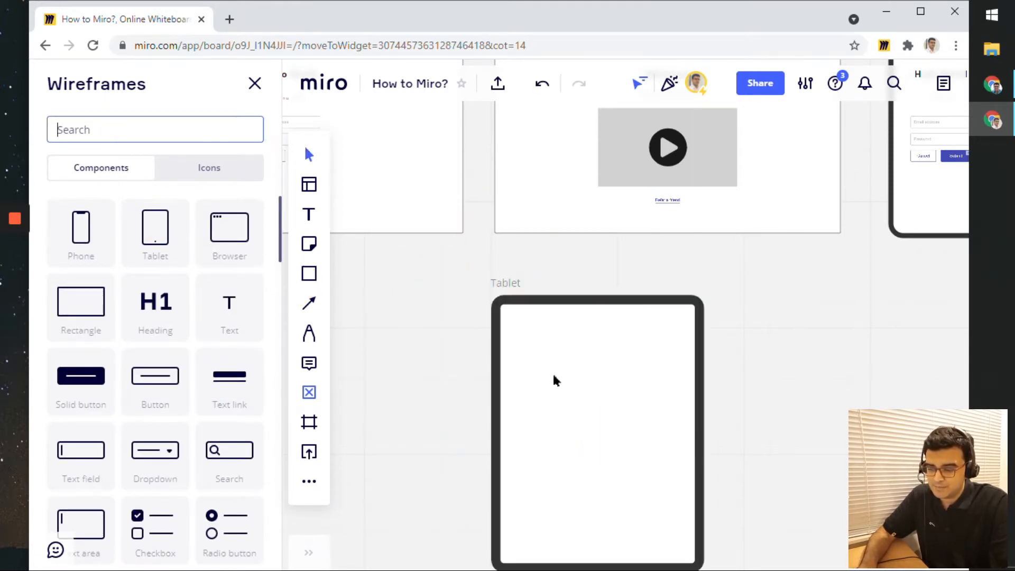
pyautogui.moveTo(482, 392); pyautogui.dragTo(374, 242)
pyautogui.click(697, 363)
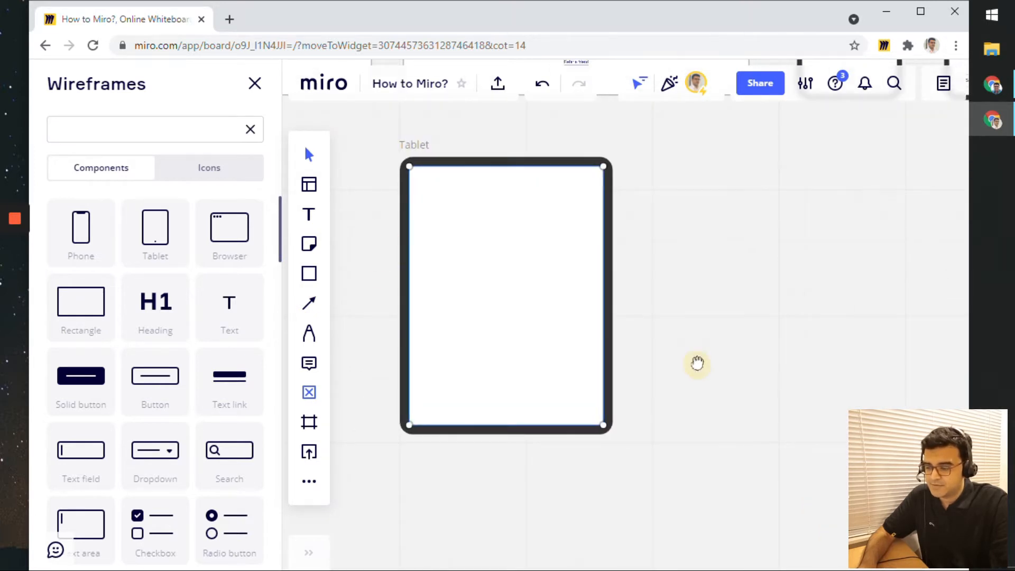
# - Add a Heading component near the top of the tablet frame with the text "Hello world"
pyautogui.moveTo(570, 276)
pyautogui.mouseDown()
pyautogui.moveTo(639, 307)
pyautogui.moveTo(576, 295)
pyautogui.mouseUp()
pyautogui.scroll(-3, 576, 291)
pyautogui.scroll(-2, 632, 274)
pyautogui.moveTo(669, 251); pyautogui.dragTo(670, 319)
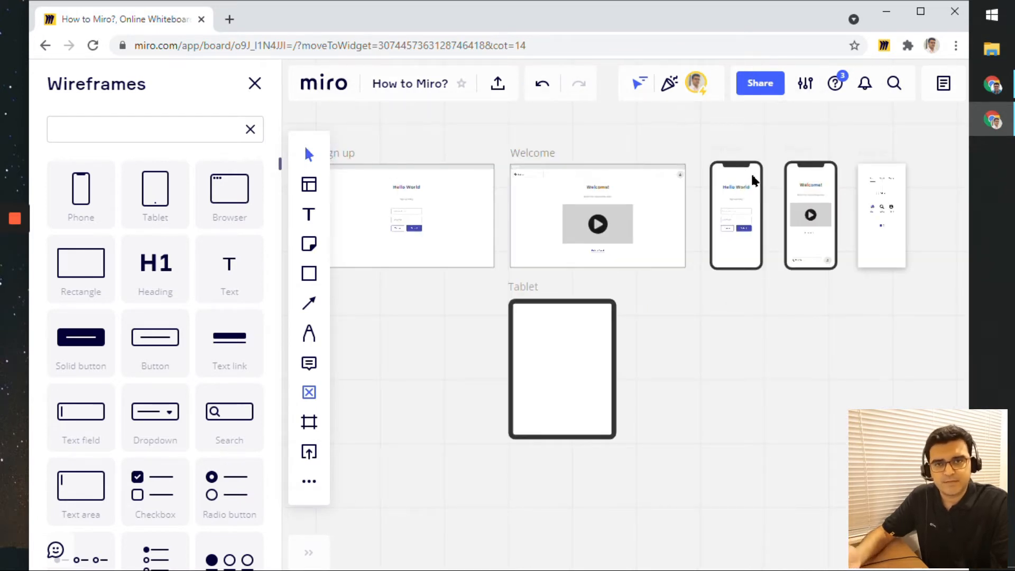
pyautogui.scroll(2, 545, 348)
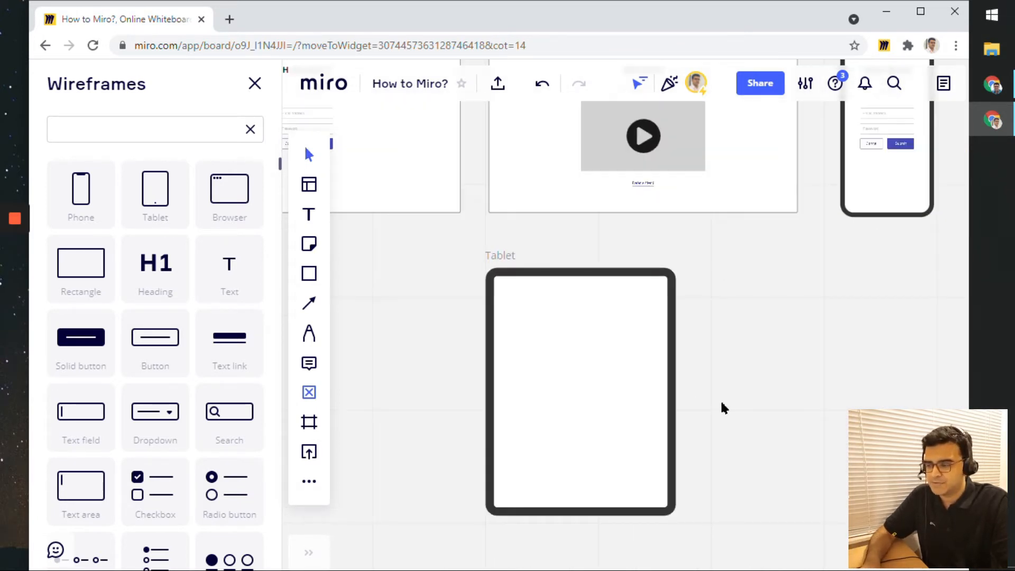
pyautogui.moveTo(720, 407); pyautogui.dragTo(675, 310)
pyautogui.scroll(3, 585, 307)
pyautogui.moveTo(657, 248); pyautogui.dragTo(670, 295)
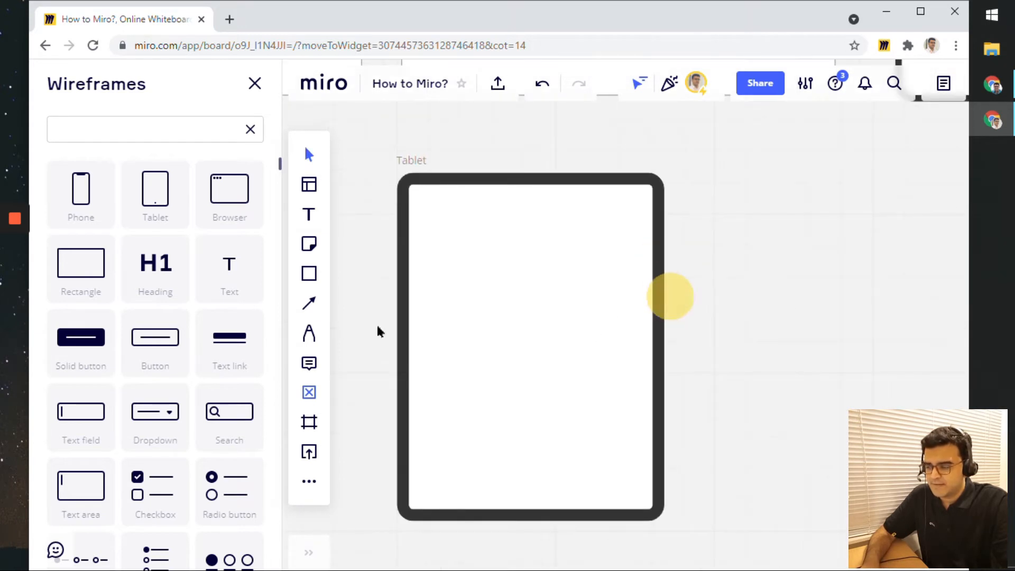
pyautogui.moveTo(155, 266); pyautogui.dragTo(537, 259)
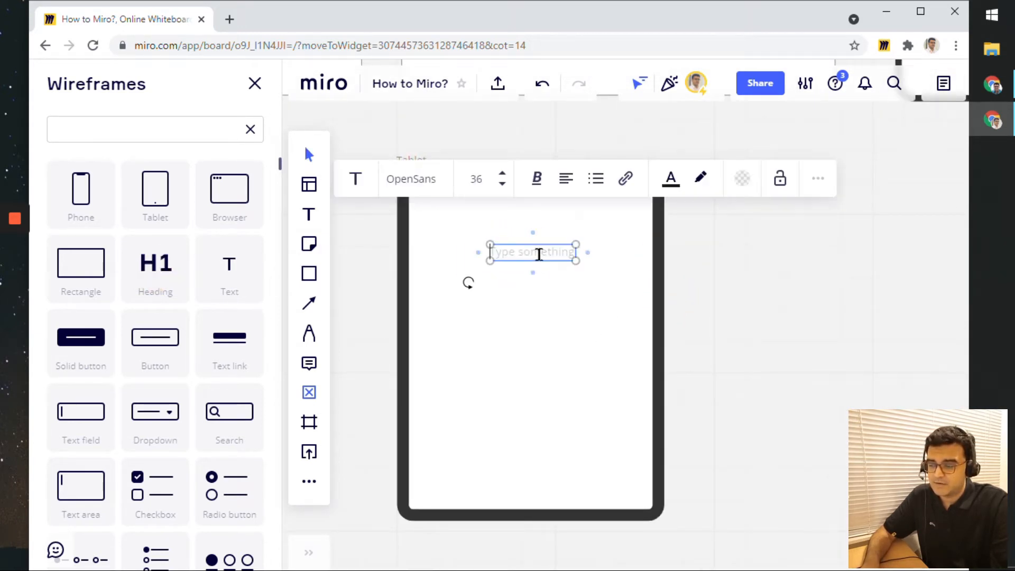
pyautogui.doubleClick(537, 259)
pyautogui.write('Hello world')
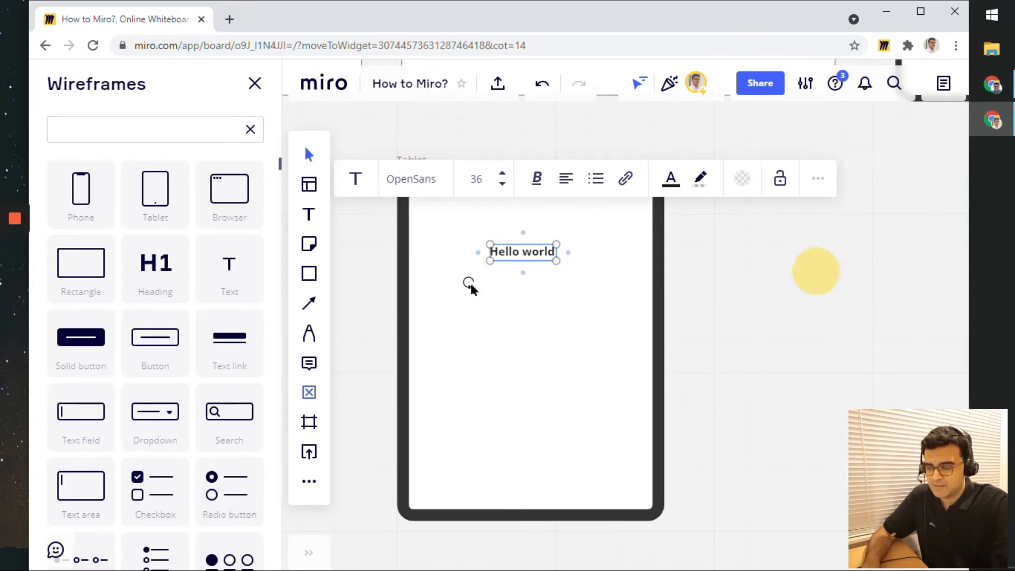
pyautogui.click(816, 270)
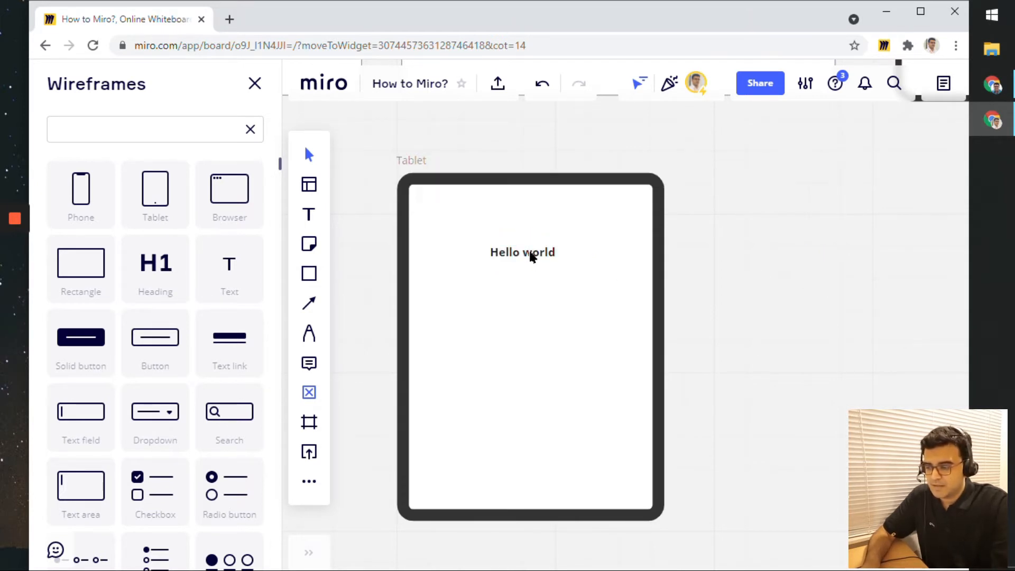
# - Move the "Hello world" heading slightly up and center it horizontally in the tablet frame
pyautogui.moveTo(530, 253); pyautogui.dragTo(530, 243)
pyautogui.moveTo(236, 262); pyautogui.dragTo(532, 273)
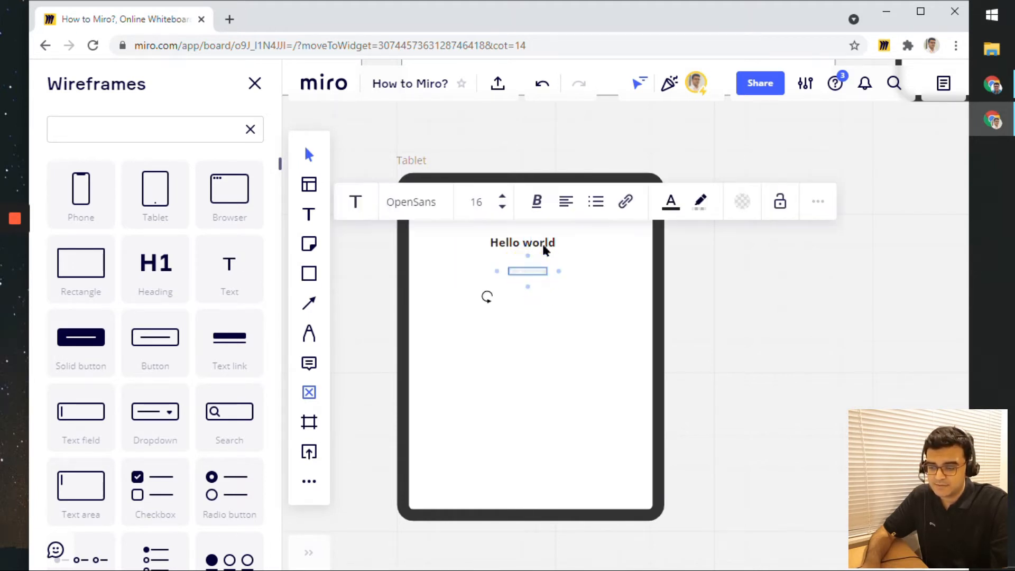
pyautogui.click(545, 246)
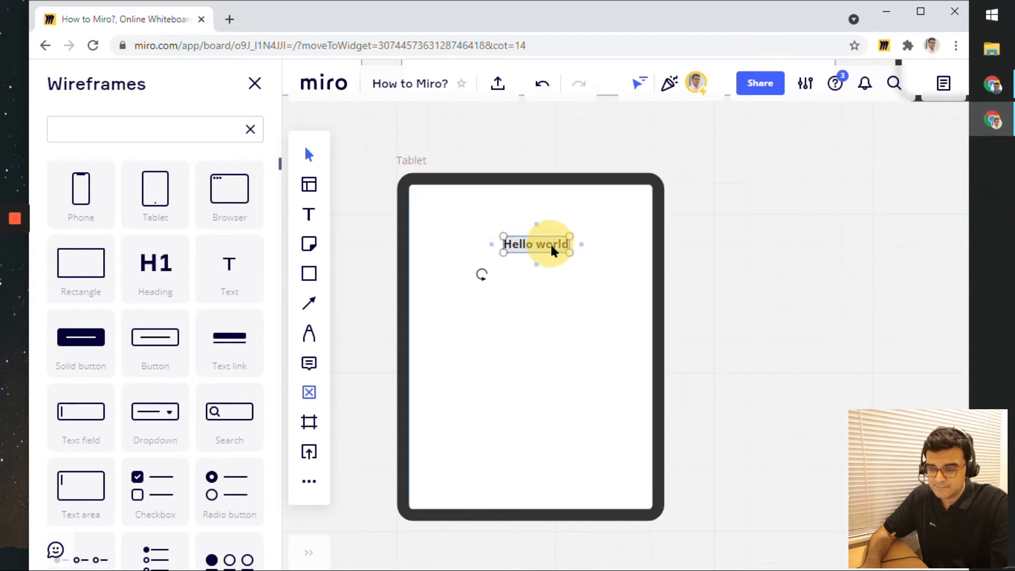
pyautogui.click(539, 270)
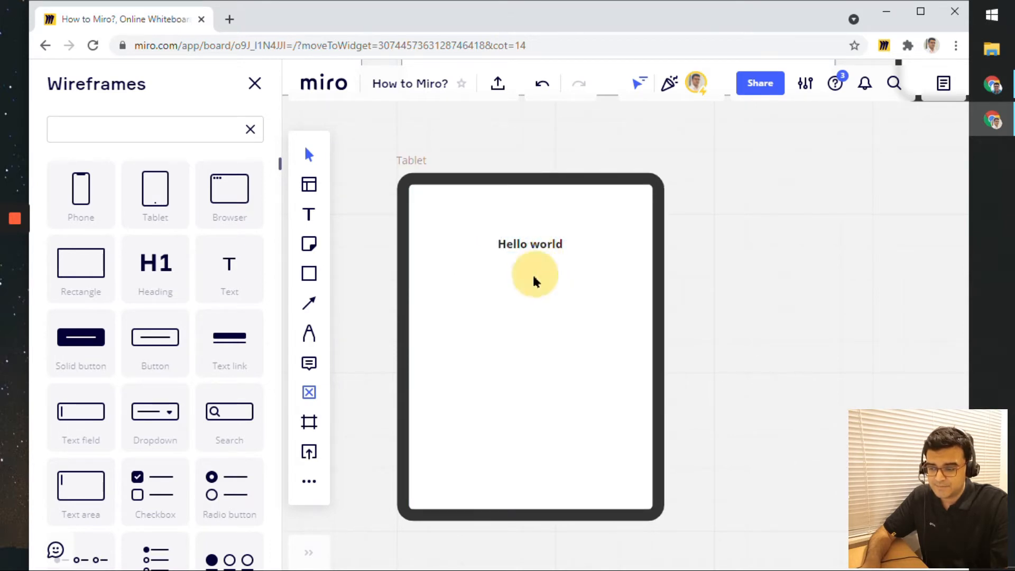
# - Add a Text component below the "Hello world" heading reading "Sign up today"
pyautogui.moveTo(223, 256); pyautogui.dragTo(534, 267)
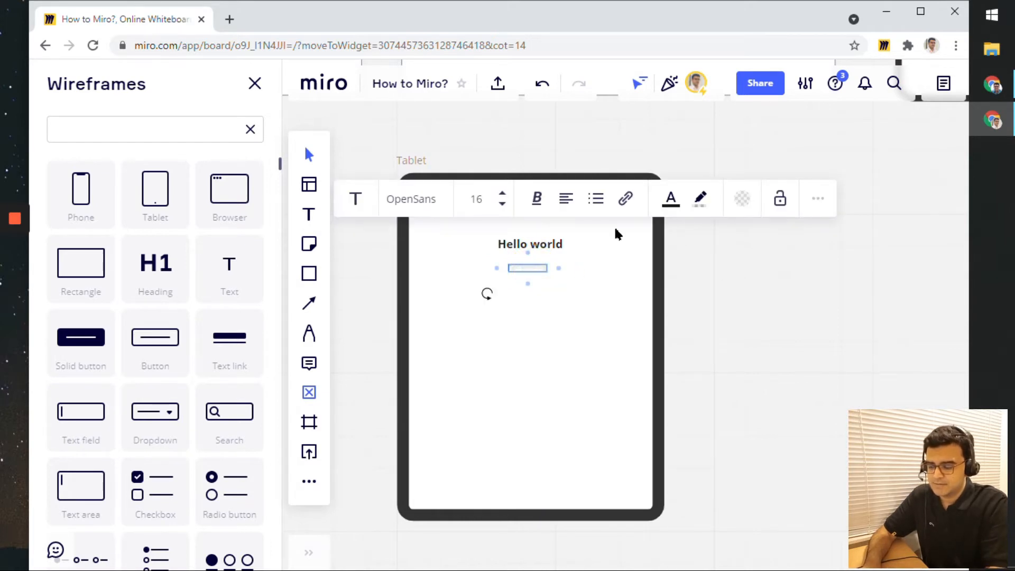
pyautogui.write('sign up today')
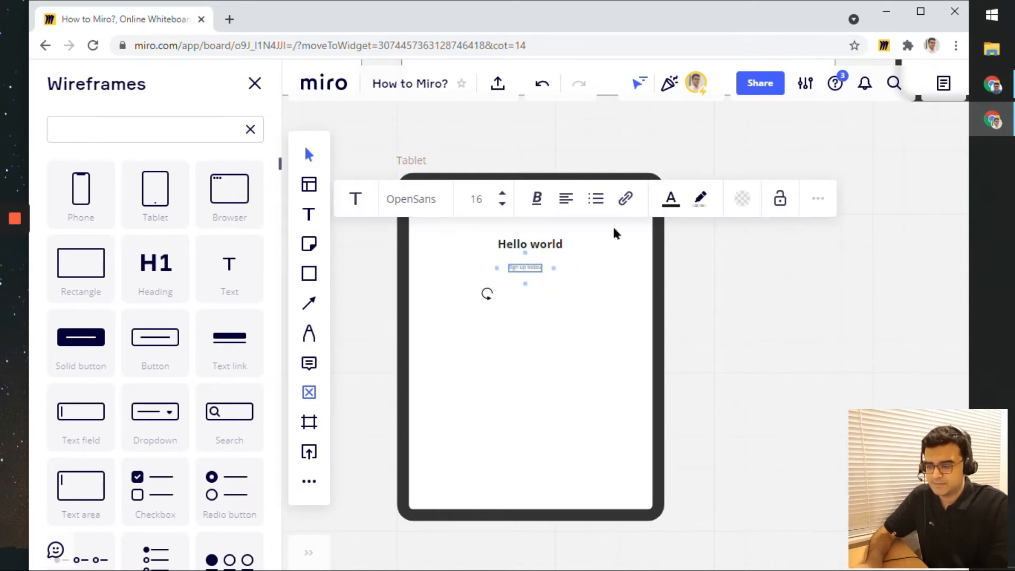
pyautogui.scroll(8, 565, 273)
pyautogui.press('BackSpace')
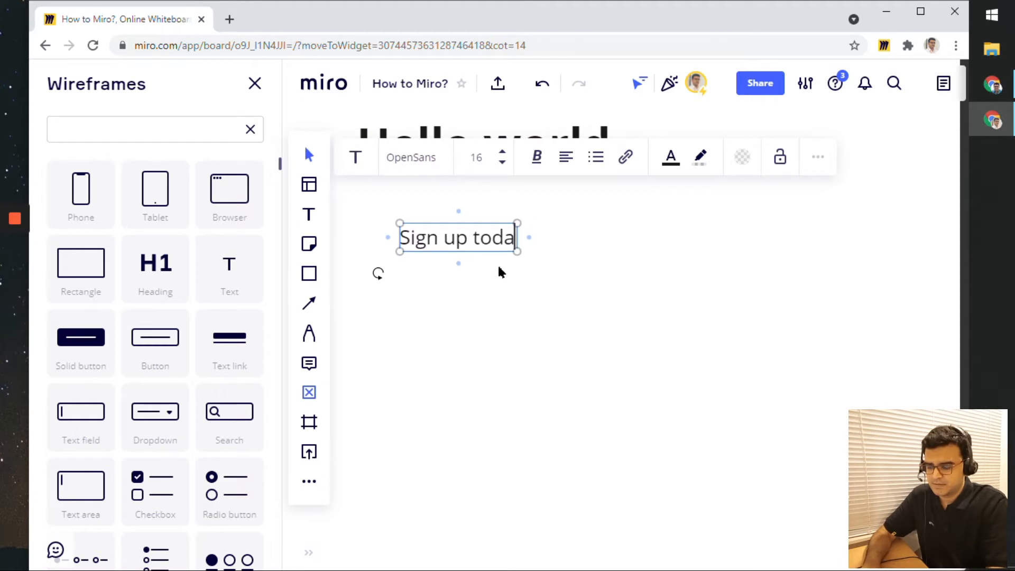
pyautogui.write('y')
pyautogui.scroll(-6, 551, 339)
pyautogui.click(748, 291)
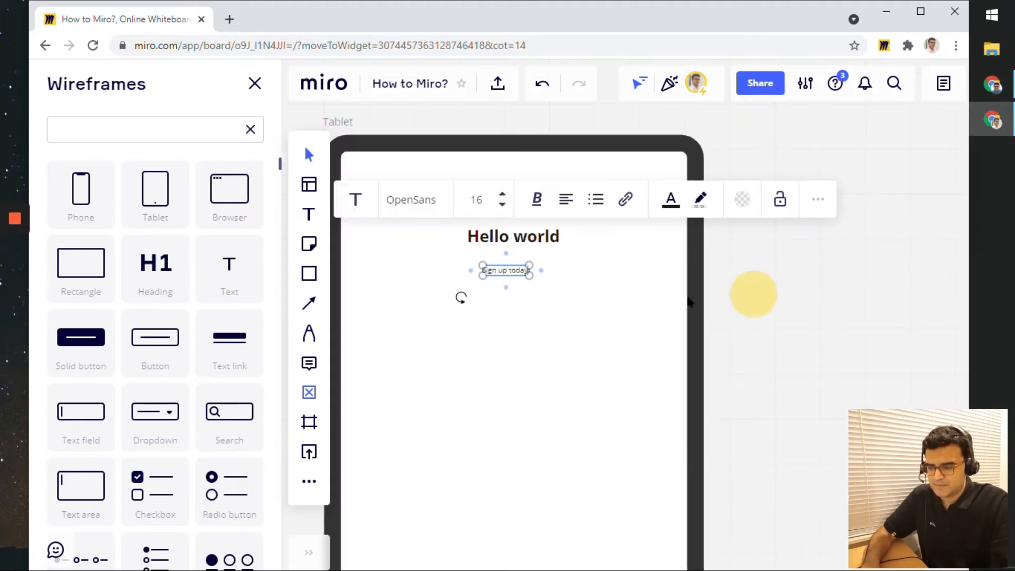
# - Enlarge the "Sign up today" text to size 32 and align it under the heading at the same width
pyautogui.moveTo(511, 263); pyautogui.dragTo(534, 234)
pyautogui.click(528, 269)
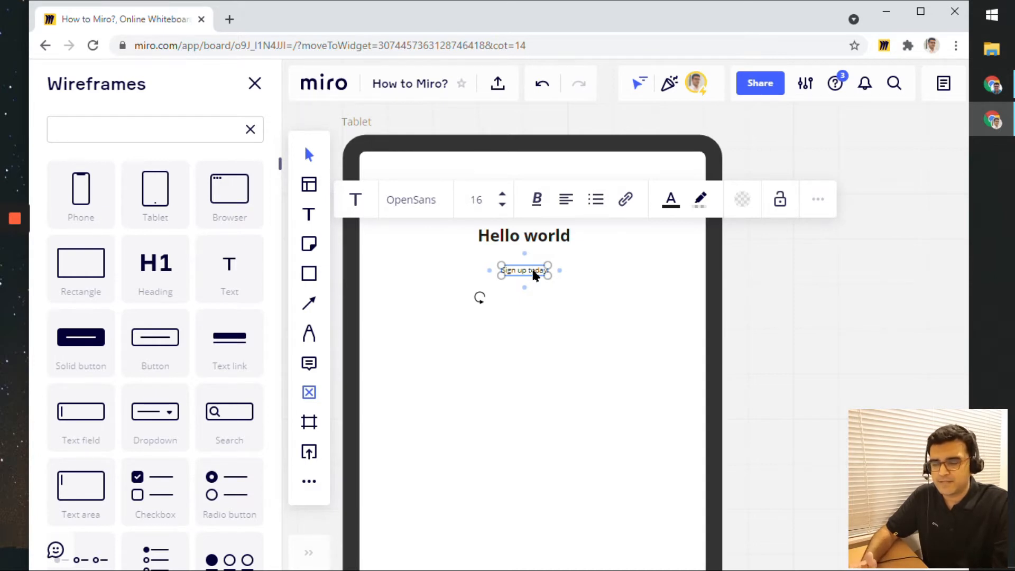
pyautogui.click(503, 195)
pyautogui.click(503, 195)
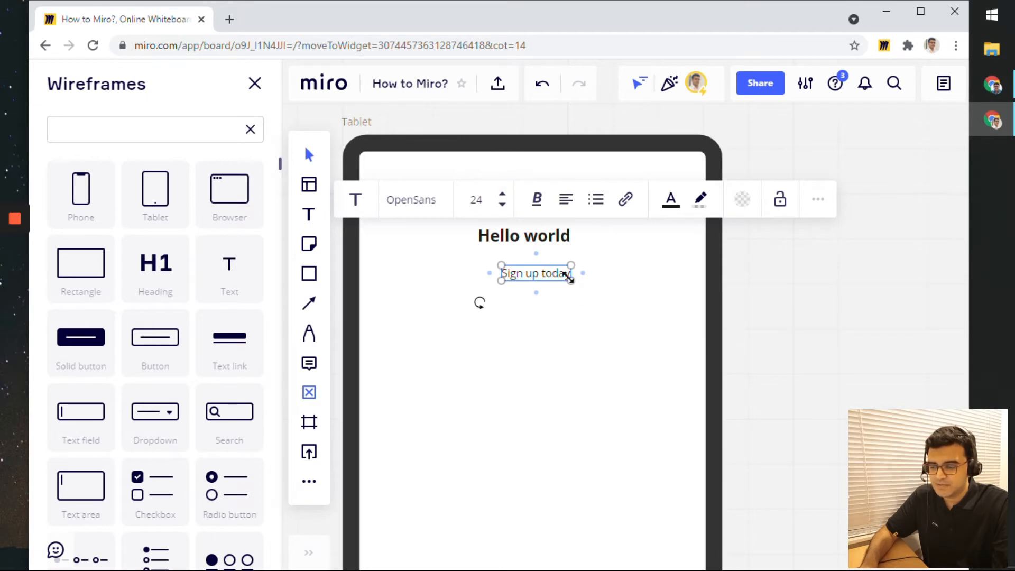
pyautogui.moveTo(572, 276); pyautogui.dragTo(532, 271)
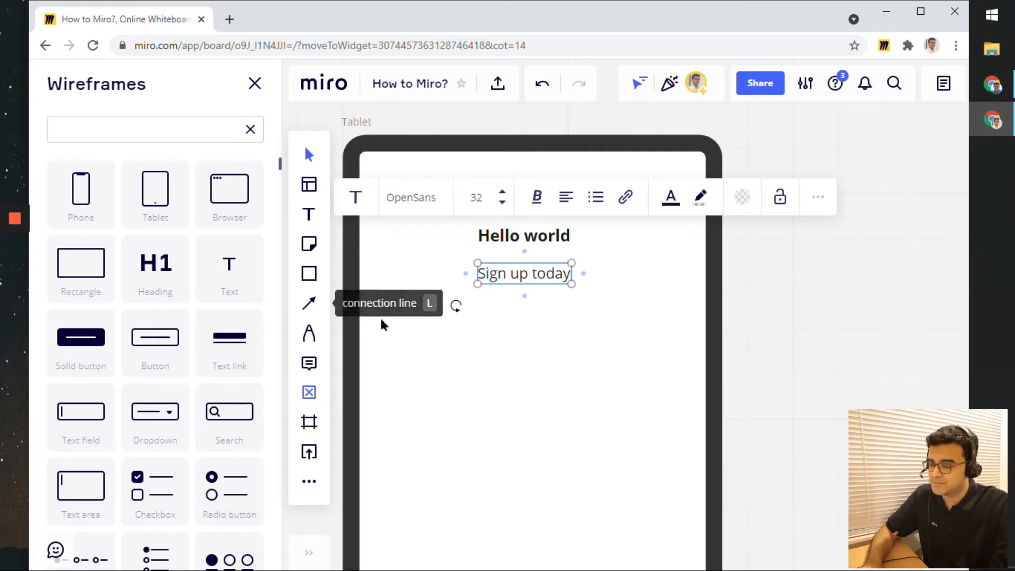
pyautogui.scroll(-1, 756, 370)
pyautogui.click(757, 377)
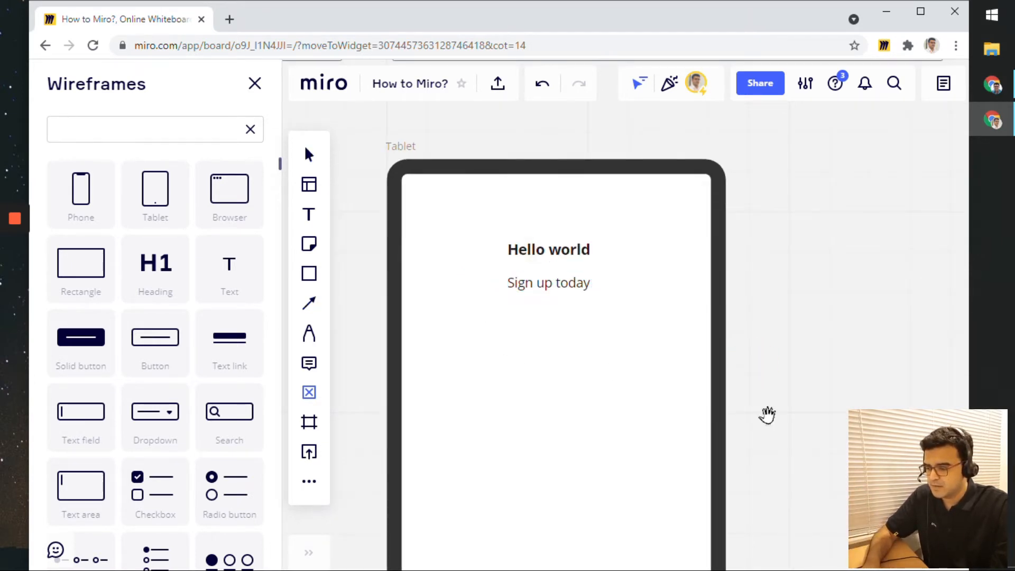
# - Add a solid button below the "Sign up today" text and an outlined button directly beneath it
pyautogui.moveTo(768, 418); pyautogui.dragTo(760, 371)
pyautogui.moveTo(86, 336); pyautogui.dragTo(531, 299)
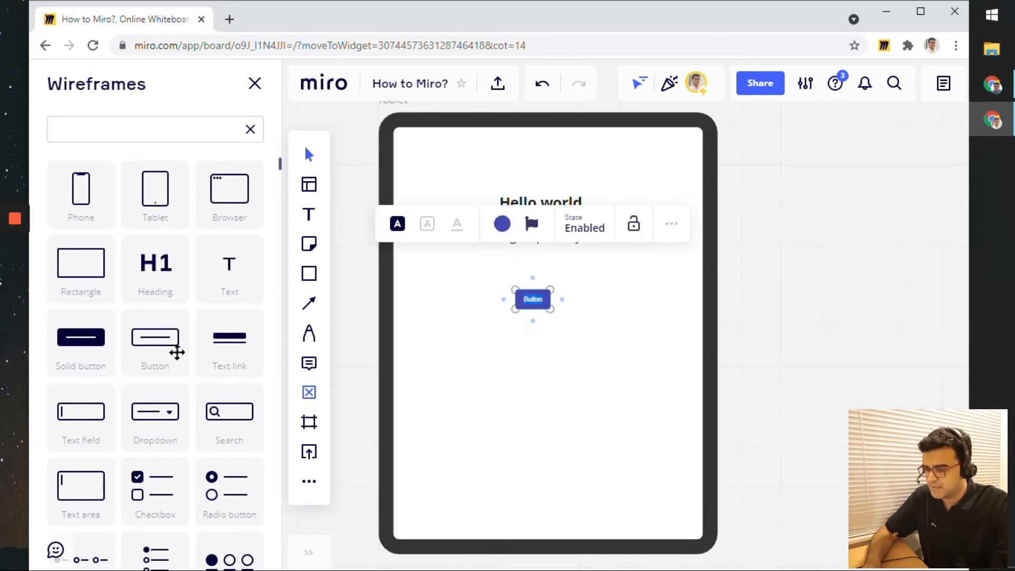
pyautogui.moveTo(177, 352)
pyautogui.mouseDown()
pyautogui.moveTo(548, 370)
pyautogui.moveTo(527, 322)
pyautogui.mouseUp()
pyautogui.scroll(5, 557, 339)
pyautogui.click(609, 371)
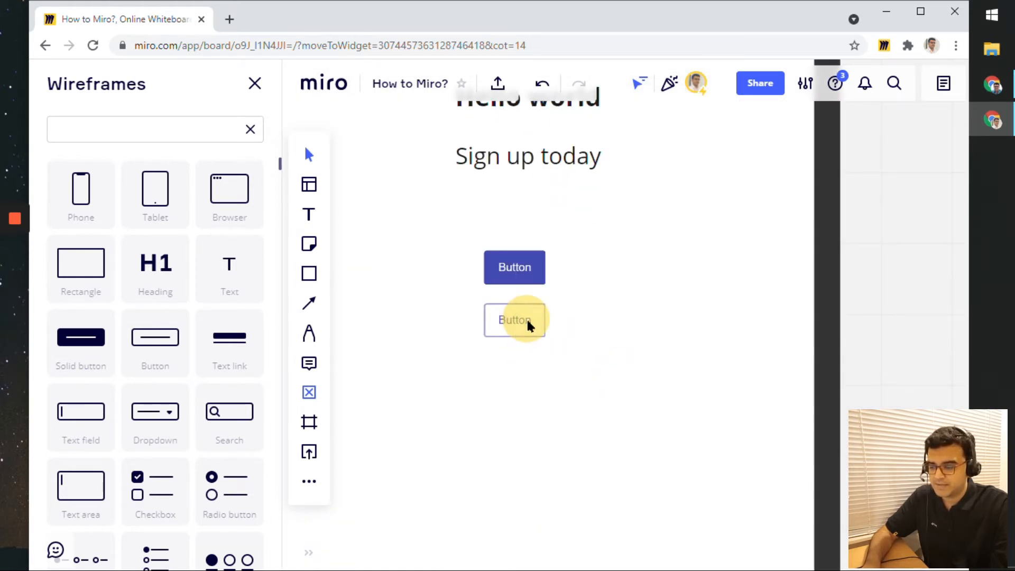
# - Change the outlined button's color to red
pyautogui.click(526, 325)
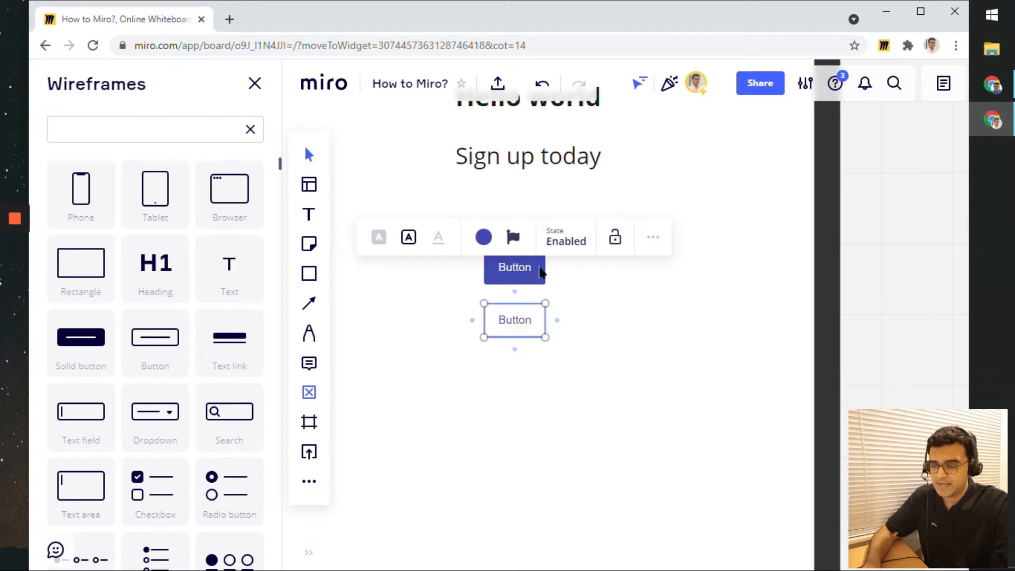
pyautogui.click(482, 242)
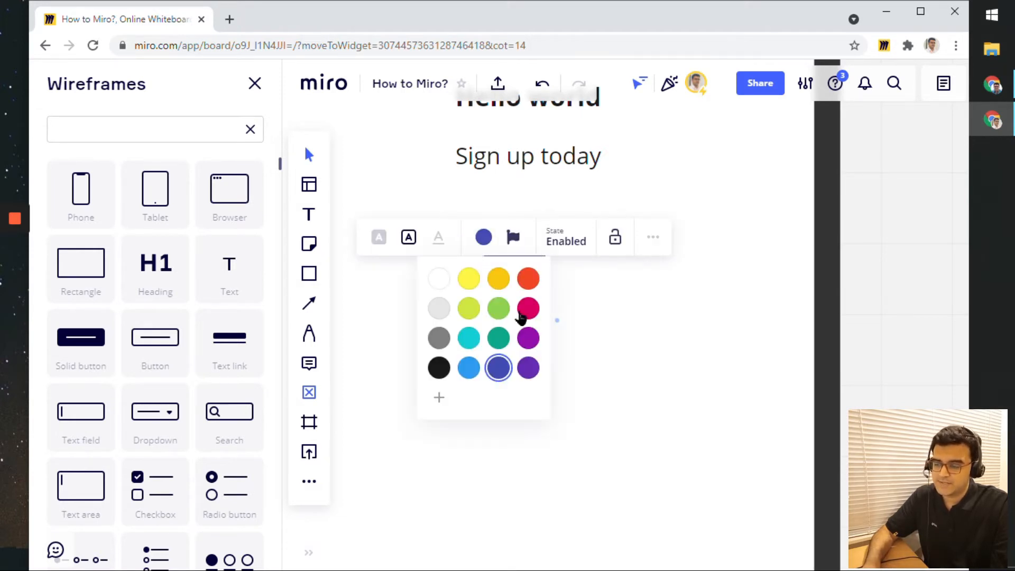
pyautogui.click(529, 277)
pyautogui.click(585, 326)
# - Change the solid button's color to the same red as the outlined button
pyautogui.click(515, 276)
pyautogui.click(483, 183)
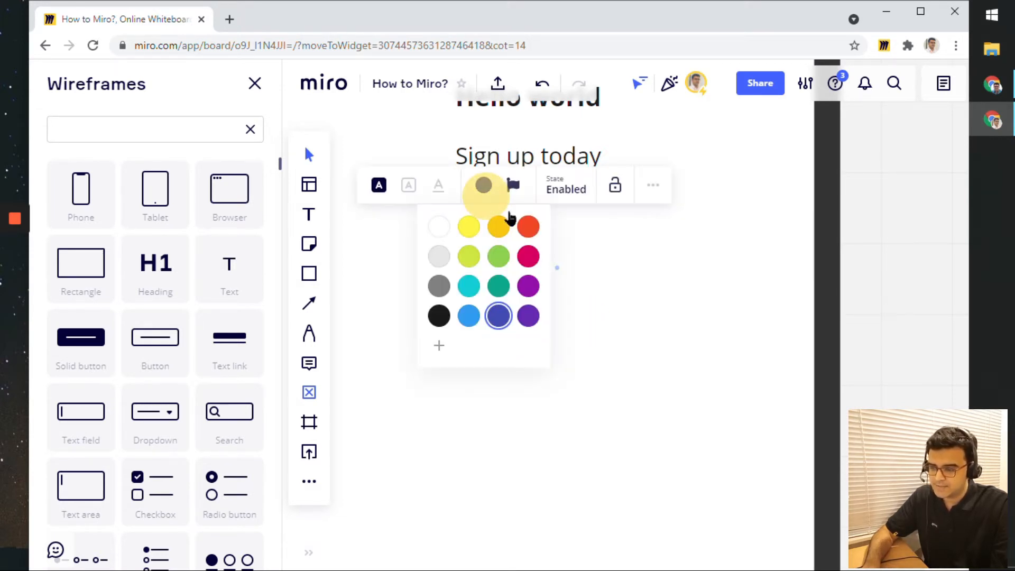
pyautogui.click(607, 281)
pyautogui.click(515, 268)
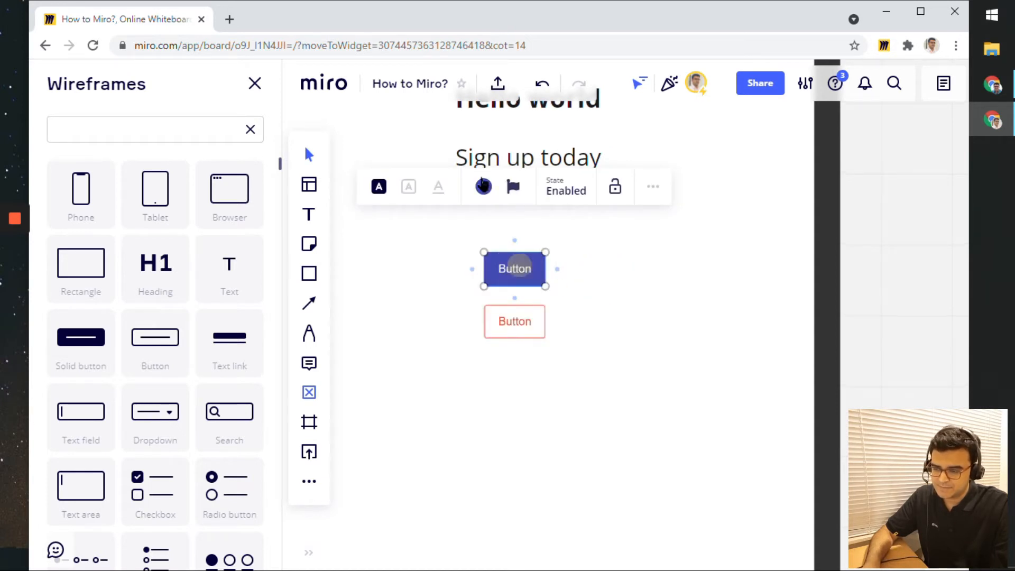
pyautogui.click(483, 186)
pyautogui.click(528, 228)
pyautogui.click(596, 271)
# - Place the solid button to the right of the outlined one and change its style to text only, trying the outlined style first
pyautogui.moveTo(523, 280); pyautogui.dragTo(601, 322)
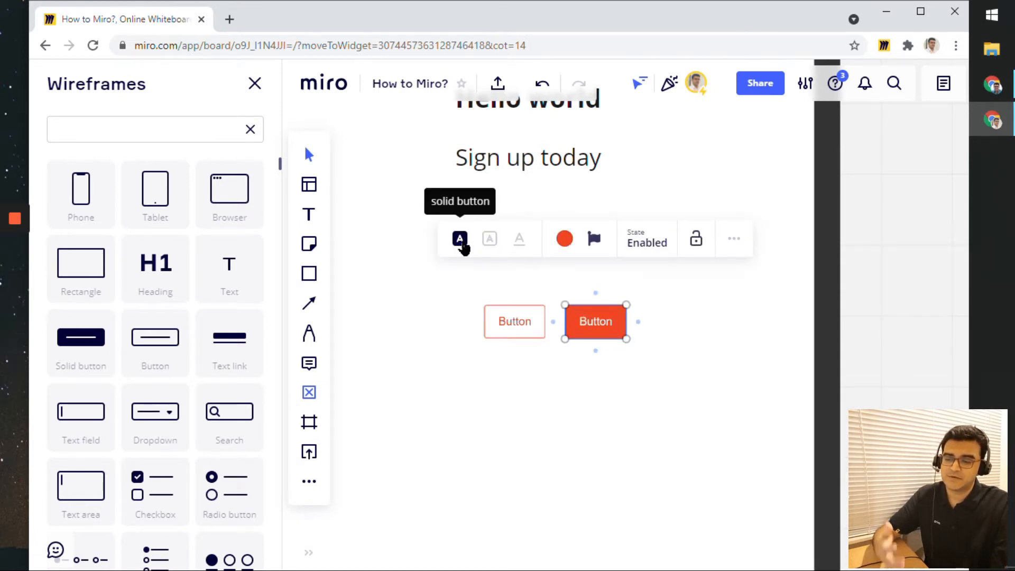
pyautogui.click(489, 245)
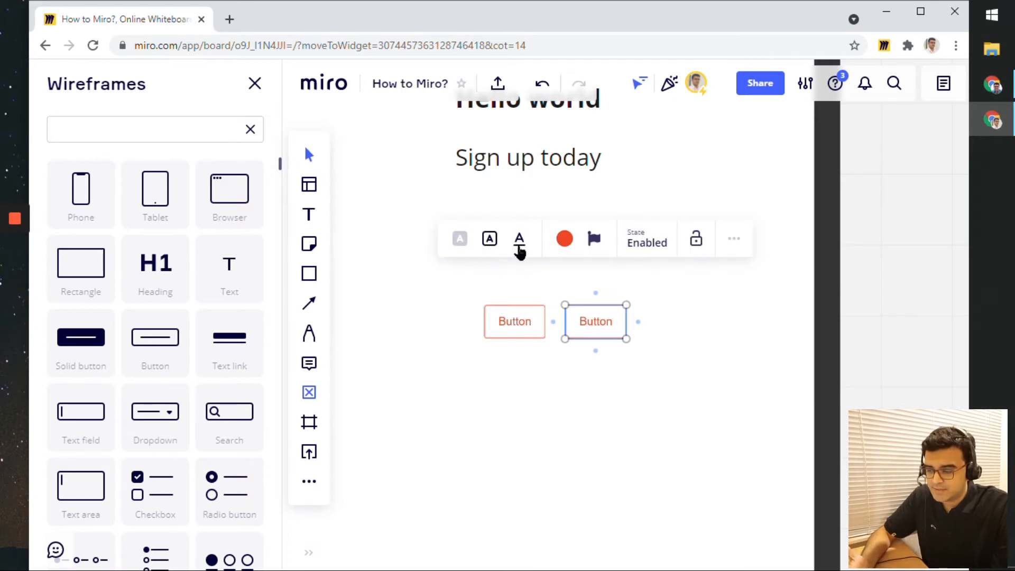
pyautogui.click(519, 246)
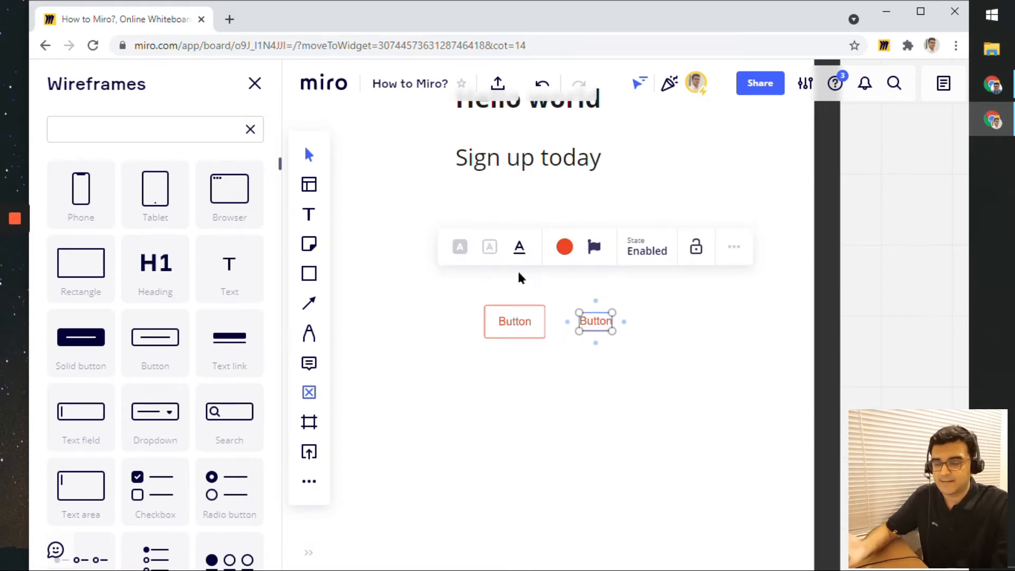
# - Try the Disabled state on the text-style button and set it back to Enabled
pyautogui.click(644, 251)
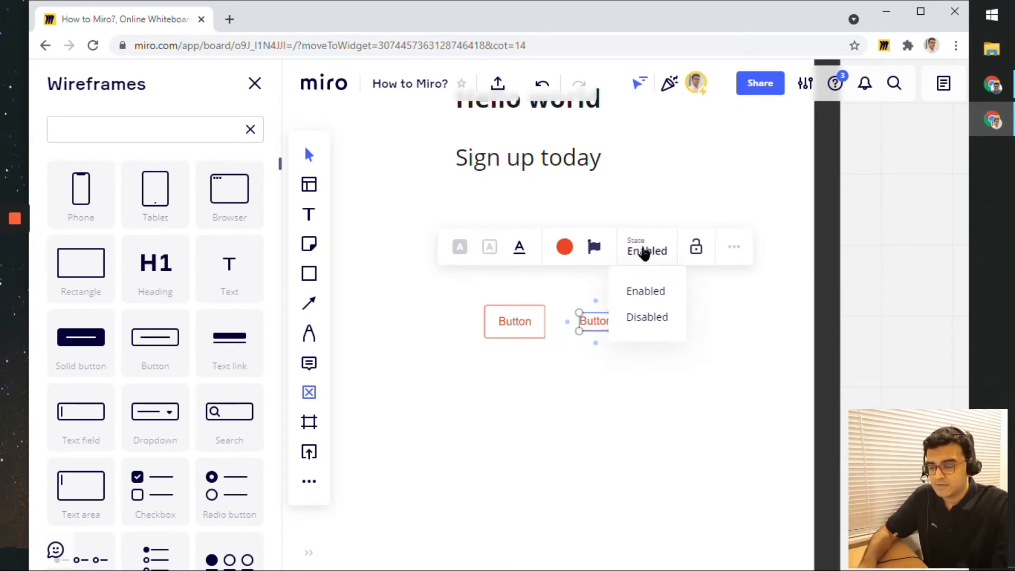
pyautogui.click(655, 317)
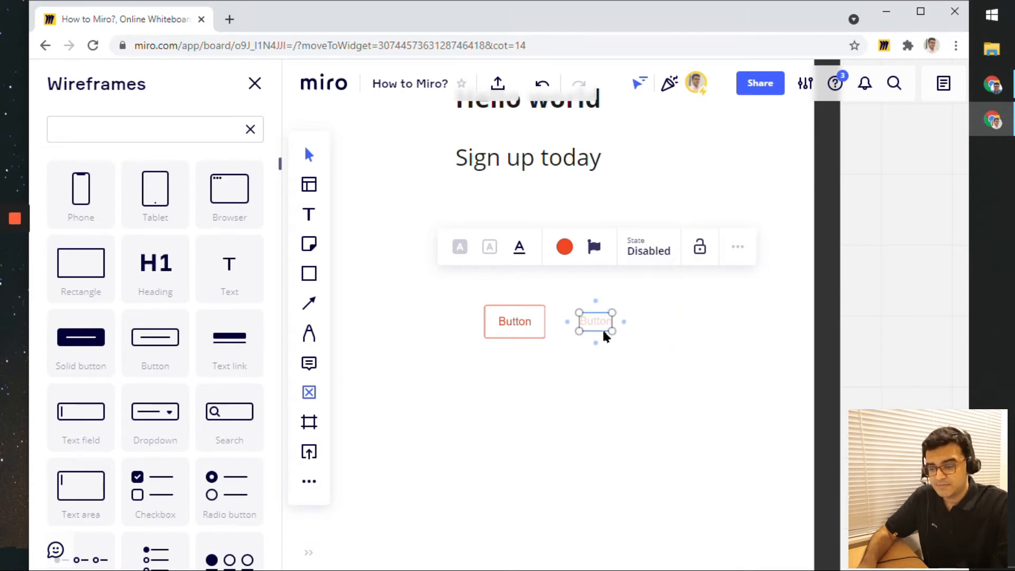
pyautogui.click(647, 253)
pyautogui.click(651, 290)
# - Add the polyhedral die icon to the left side of the text-style button's label
pyautogui.click(593, 248)
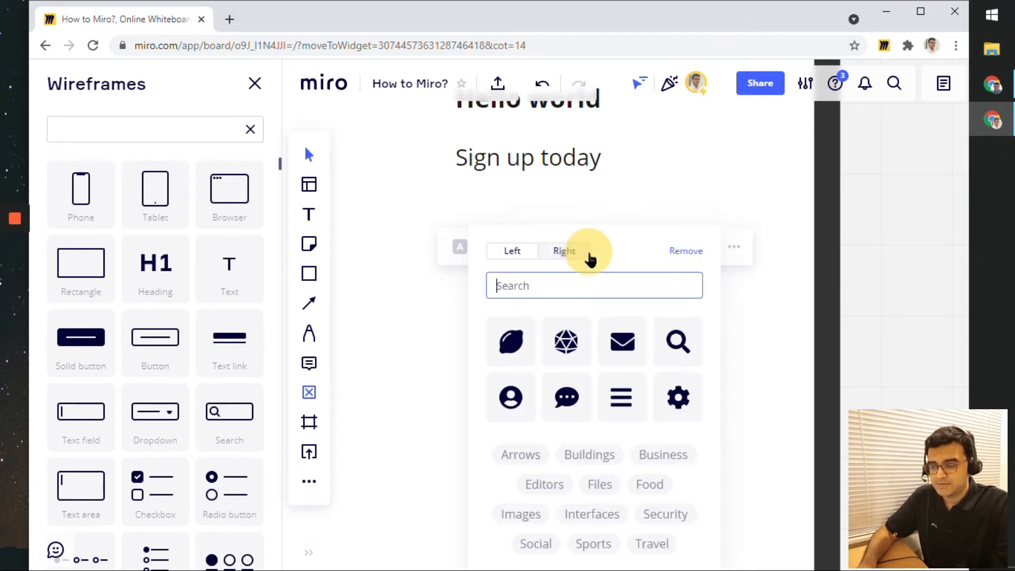
pyautogui.click(583, 337)
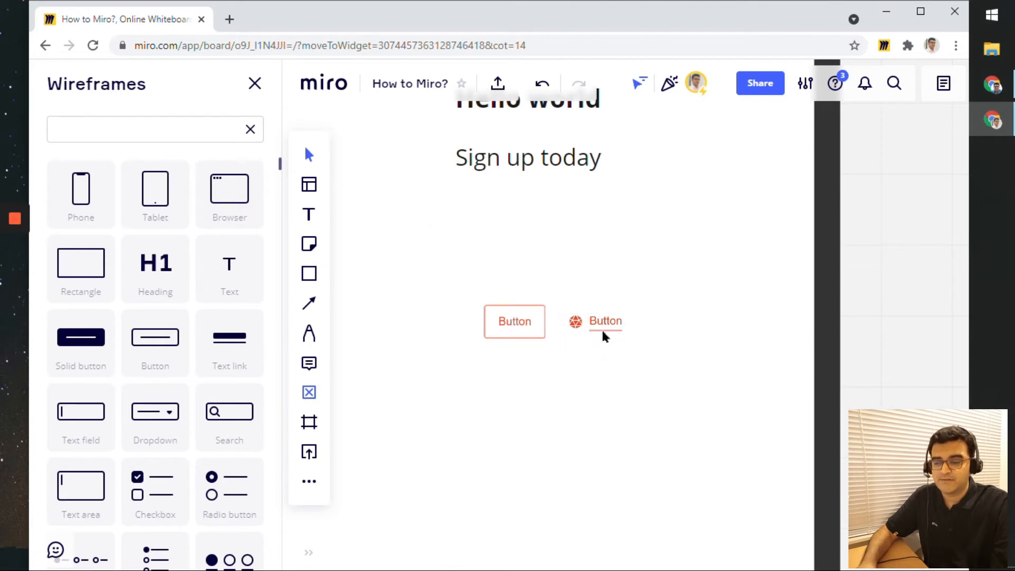
# - Move the outlined and text-style buttons together up beneath the "Sign up today" text, aligned with its left edge
pyautogui.scroll(-5, 588, 333)
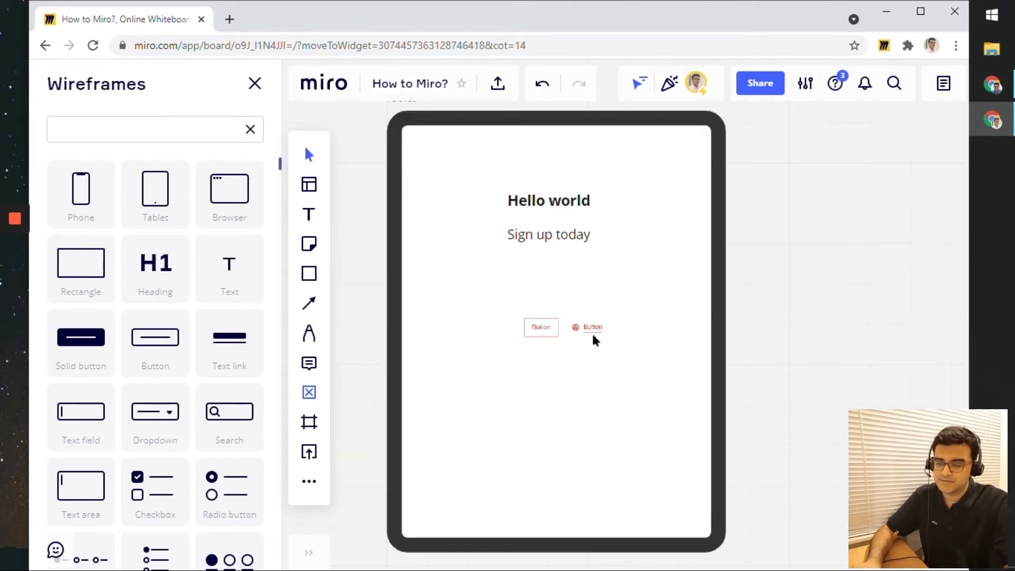
pyautogui.click(589, 324)
pyautogui.scroll(-3, 779, 349)
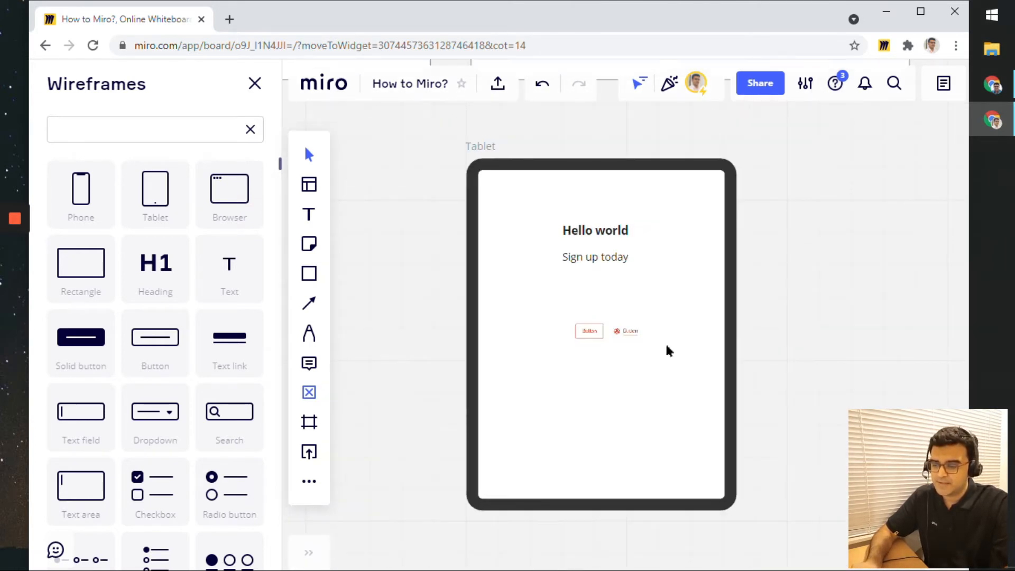
pyautogui.click(629, 332)
pyautogui.keyDown('shift'); pyautogui.click(595, 331); pyautogui.keyUp('shift')
pyautogui.moveTo(593, 331); pyautogui.dragTo(580, 298)
pyautogui.click(803, 300)
# - Link the text-style button with the icon to the "Welcome!" phone frame on the board
pyautogui.scroll(3, 767, 292)
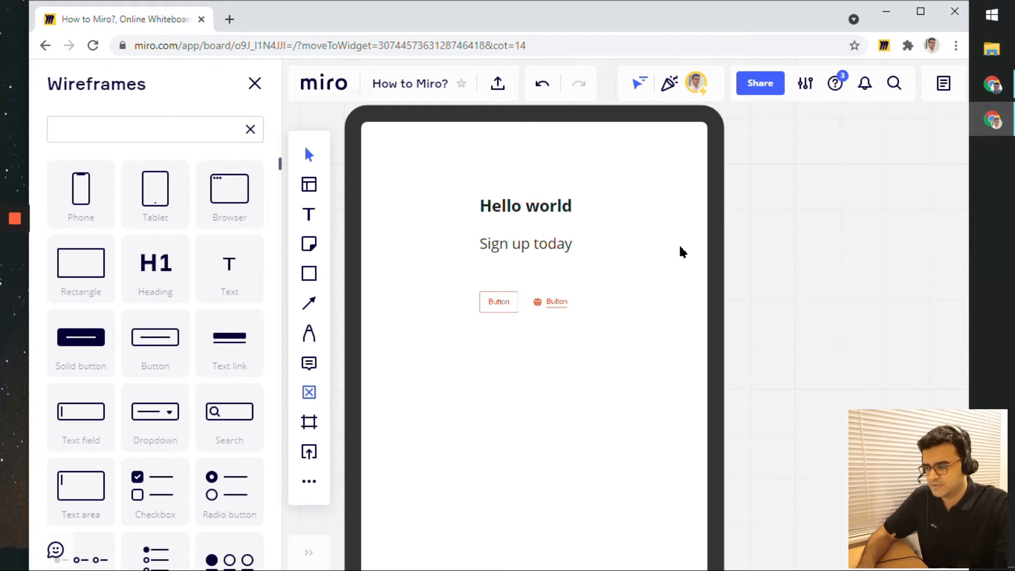
pyautogui.click(558, 300)
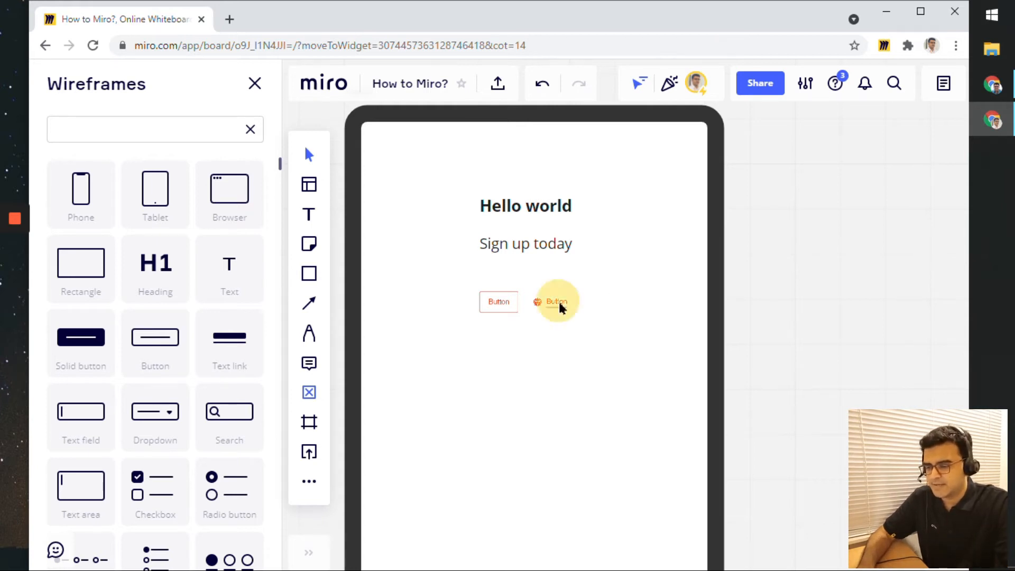
pyautogui.click(682, 234)
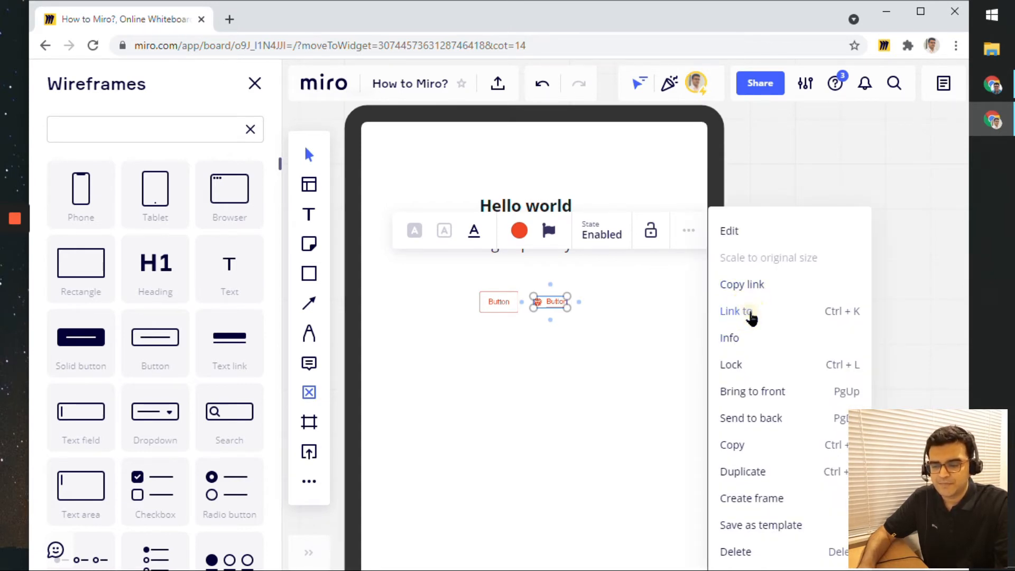
pyautogui.click(750, 316)
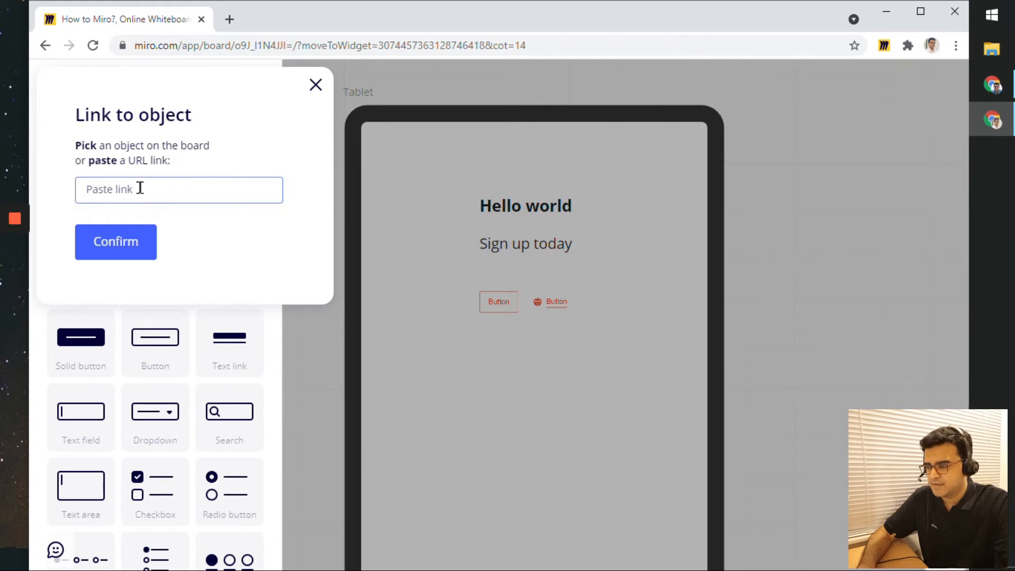
pyautogui.scroll(-5, 512, 256)
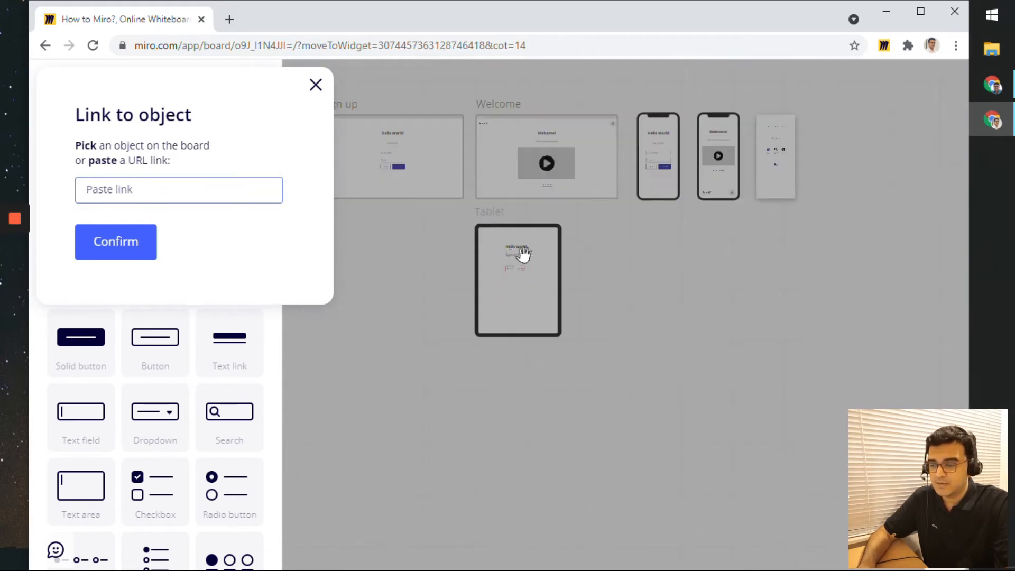
pyautogui.moveTo(624, 313); pyautogui.dragTo(602, 437)
pyautogui.scroll(4, 691, 303)
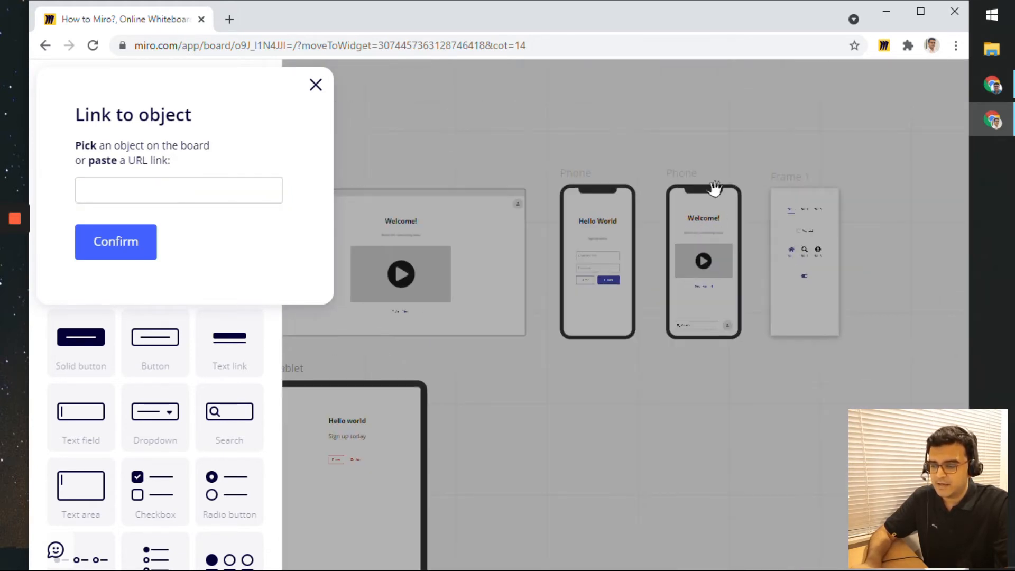
pyautogui.click(715, 186)
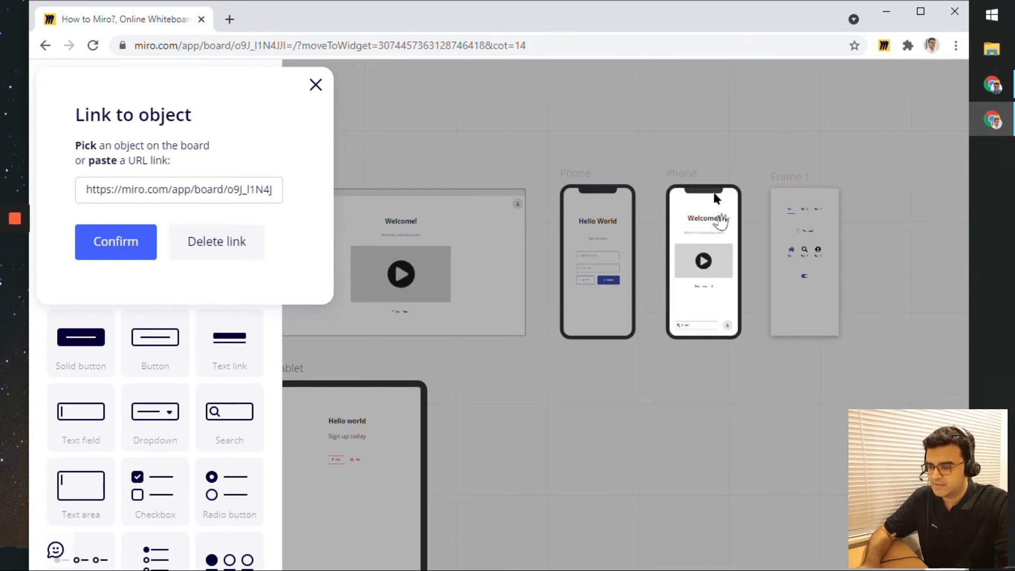
pyautogui.click(106, 241)
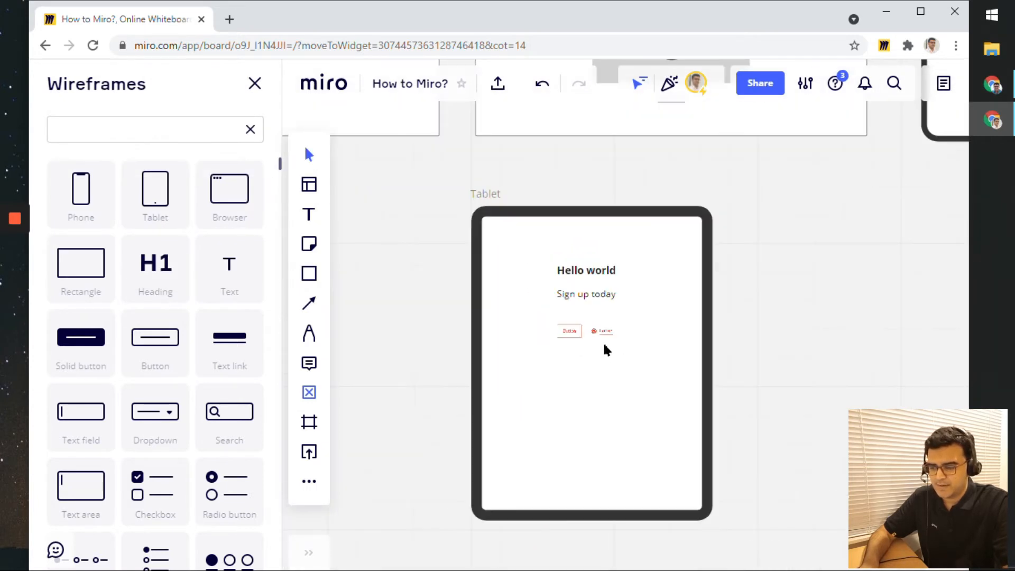
# - Follow the text-style button's link to check which frame it leads to
pyautogui.click(607, 316)
pyautogui.click(669, 338)
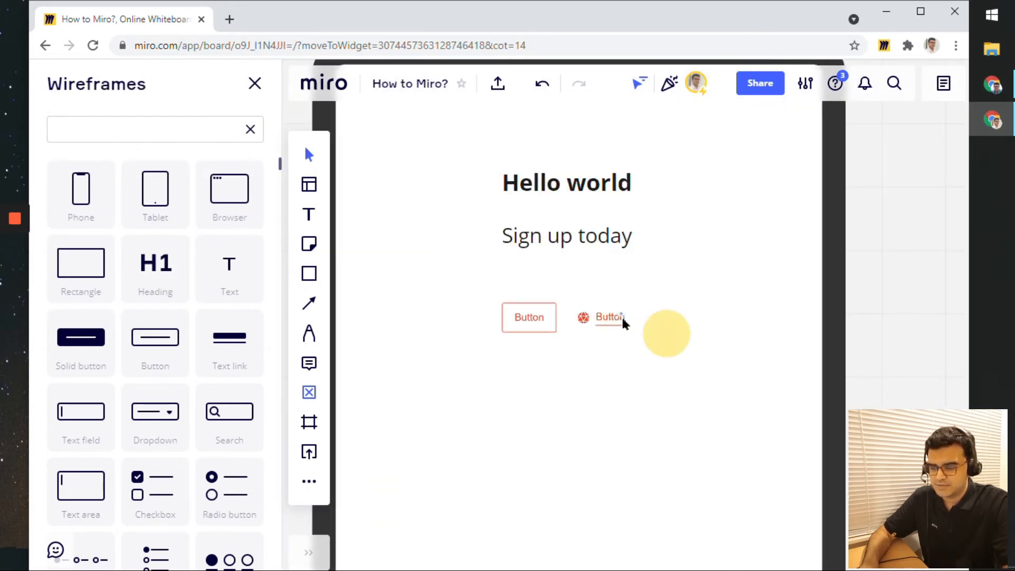
pyautogui.click(622, 316)
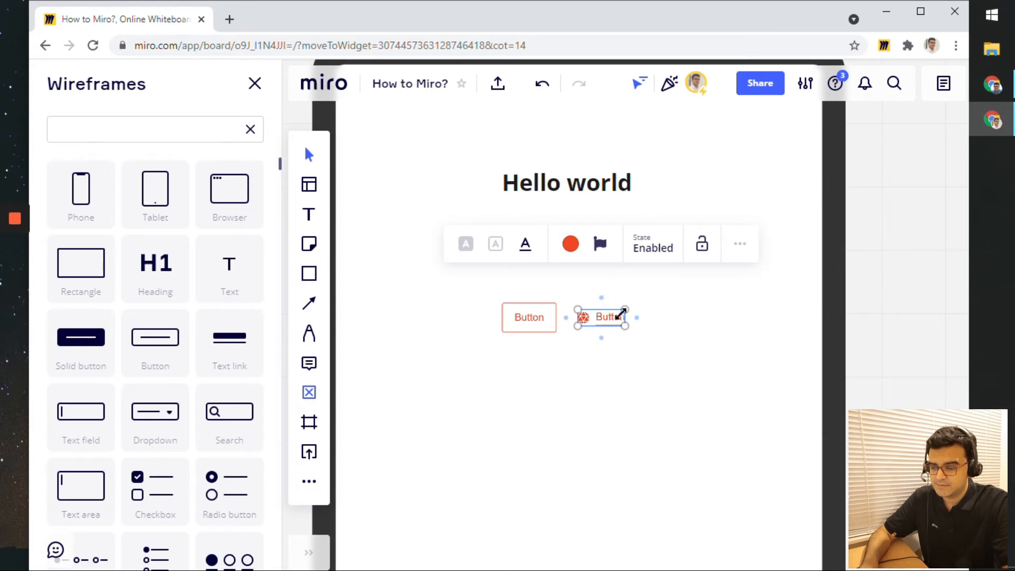
pyautogui.click(620, 324)
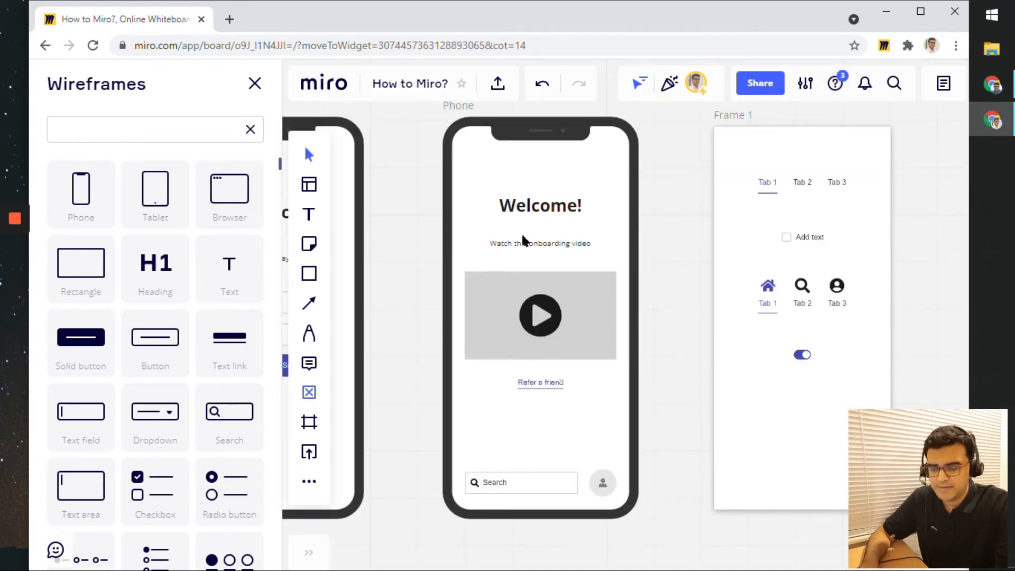
# - Examine the remaining wireframe library elements and the sample tabs, checkbox and toggle in Frame 1
pyautogui.scroll(-3, 523, 238)
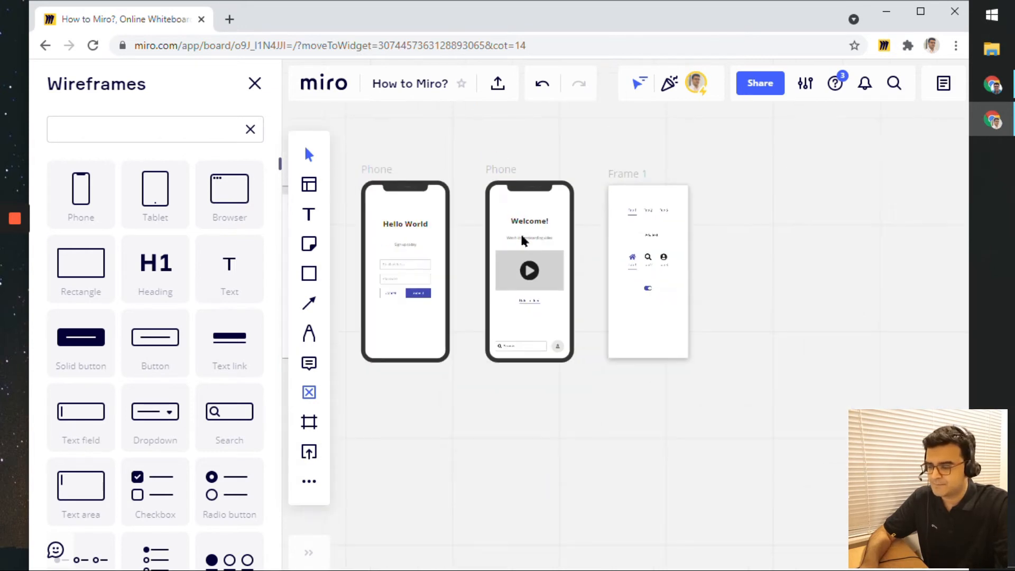
pyautogui.moveTo(475, 413); pyautogui.dragTo(813, 369)
pyautogui.moveTo(617, 446); pyautogui.dragTo(688, 406)
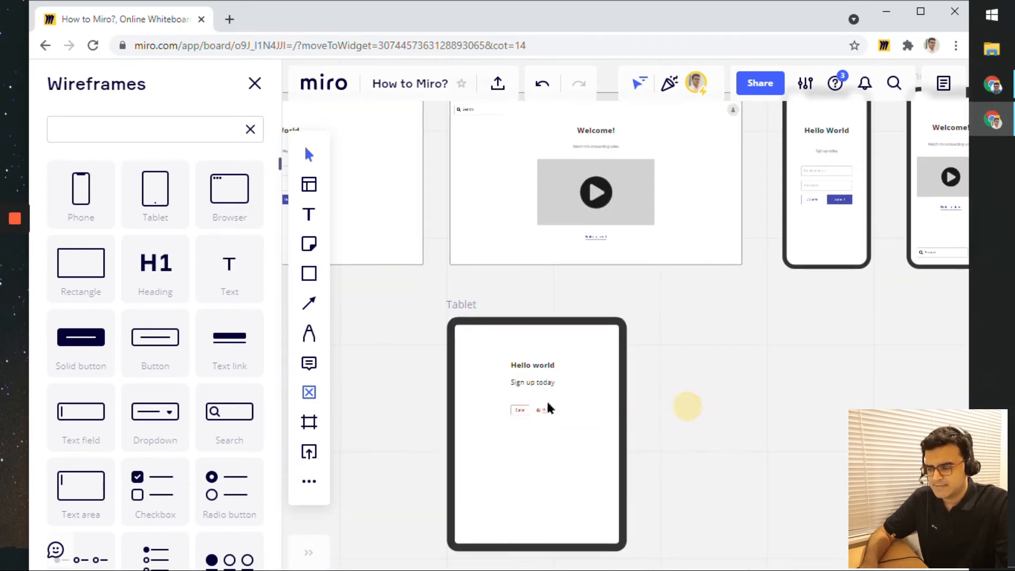
pyautogui.scroll(3, 545, 416)
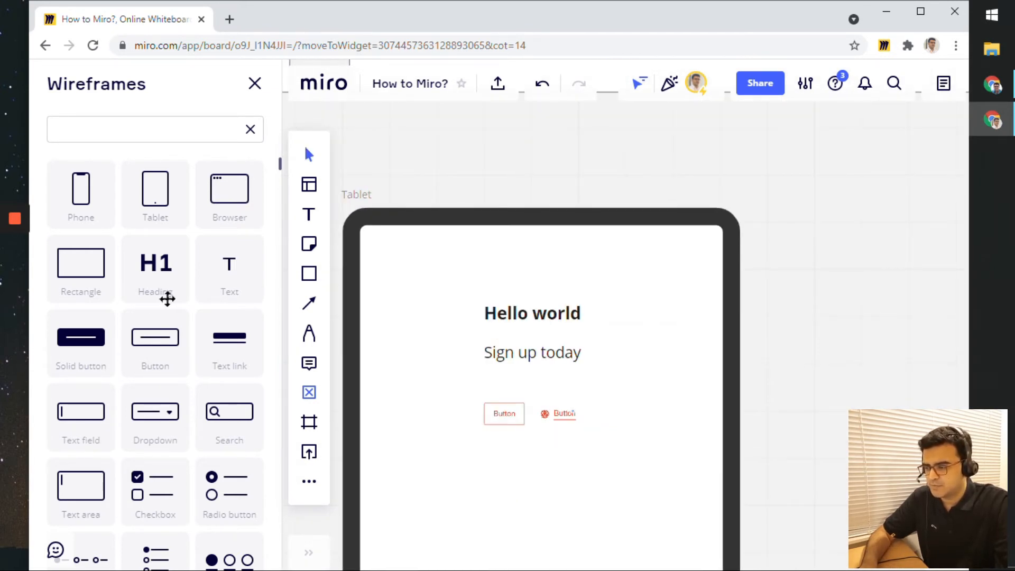
pyautogui.scroll(-4, 171, 299)
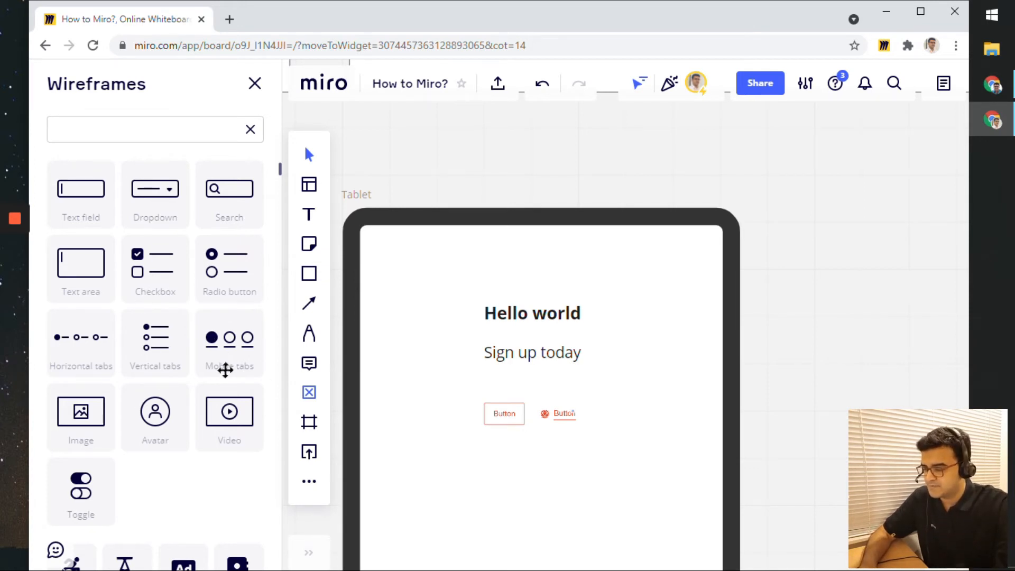
pyautogui.moveTo(809, 489); pyautogui.dragTo(780, 461)
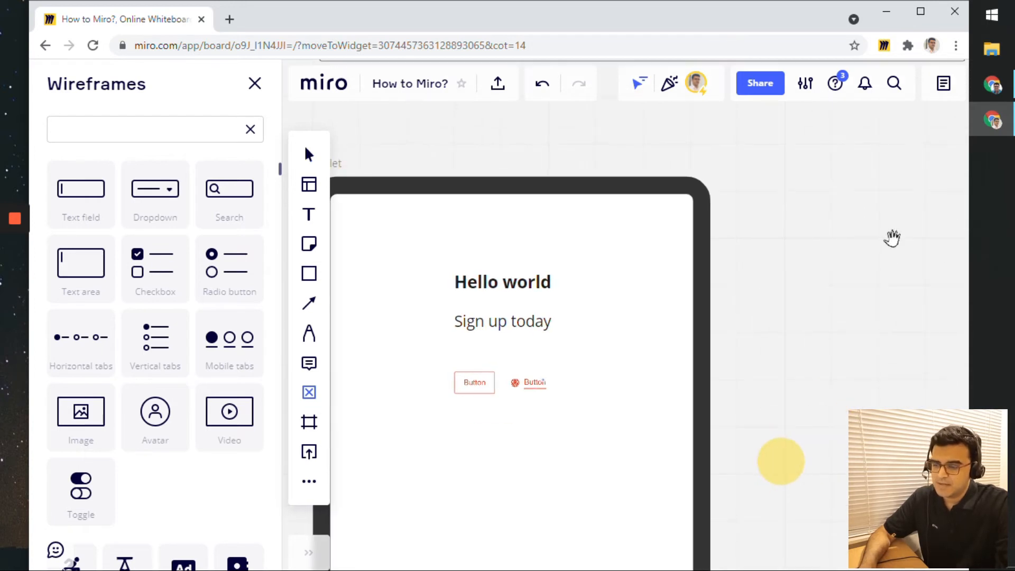
pyautogui.moveTo(925, 225); pyautogui.dragTo(516, 462)
pyautogui.moveTo(822, 322); pyautogui.dragTo(585, 462)
pyautogui.moveTo(793, 370); pyautogui.dragTo(481, 420)
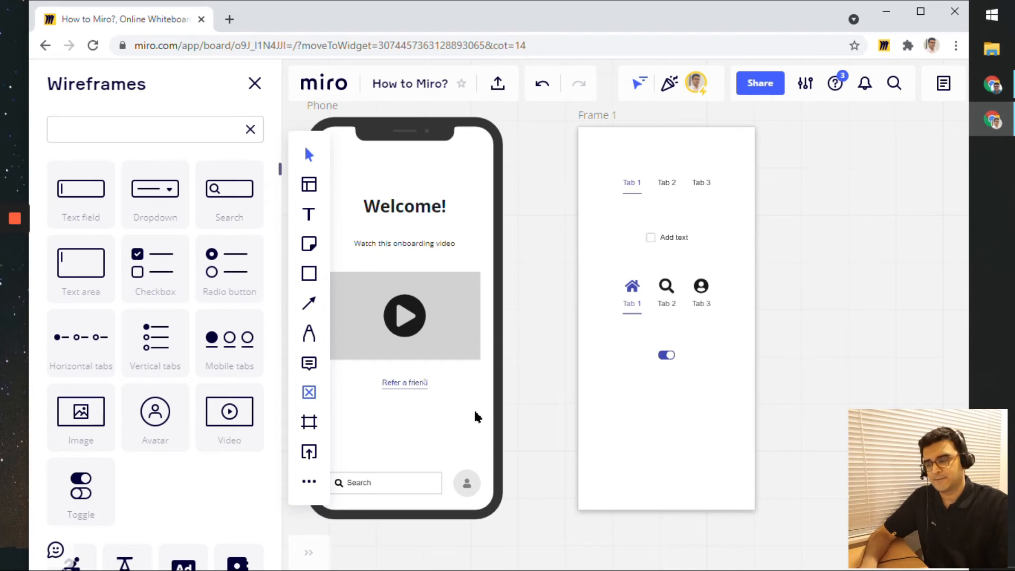
pyautogui.moveTo(559, 305); pyautogui.dragTo(525, 312)
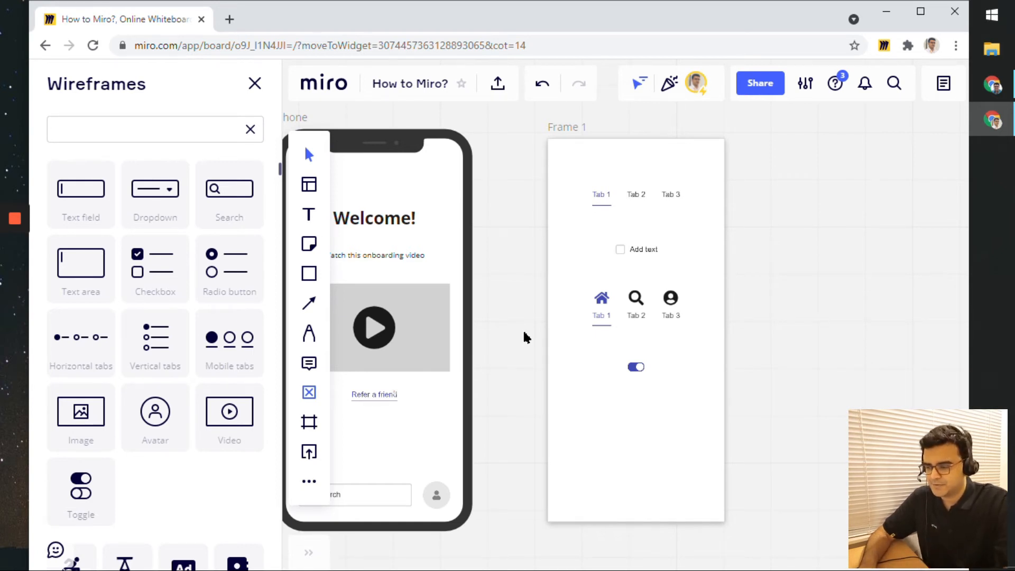
pyautogui.scroll(3, 768, 278)
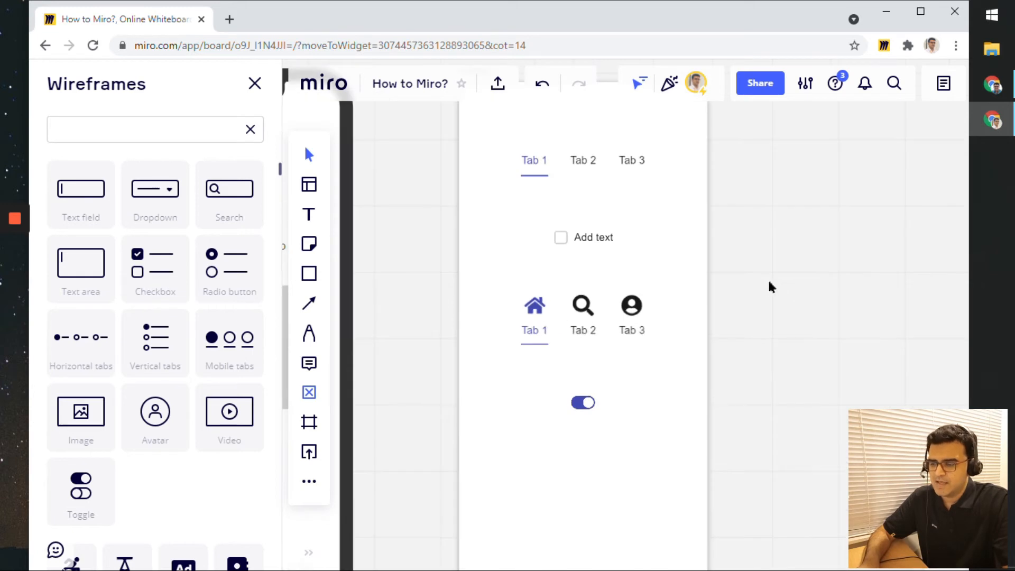
pyautogui.moveTo(768, 278); pyautogui.dragTo(698, 385)
pyautogui.scroll(2, 736, 363)
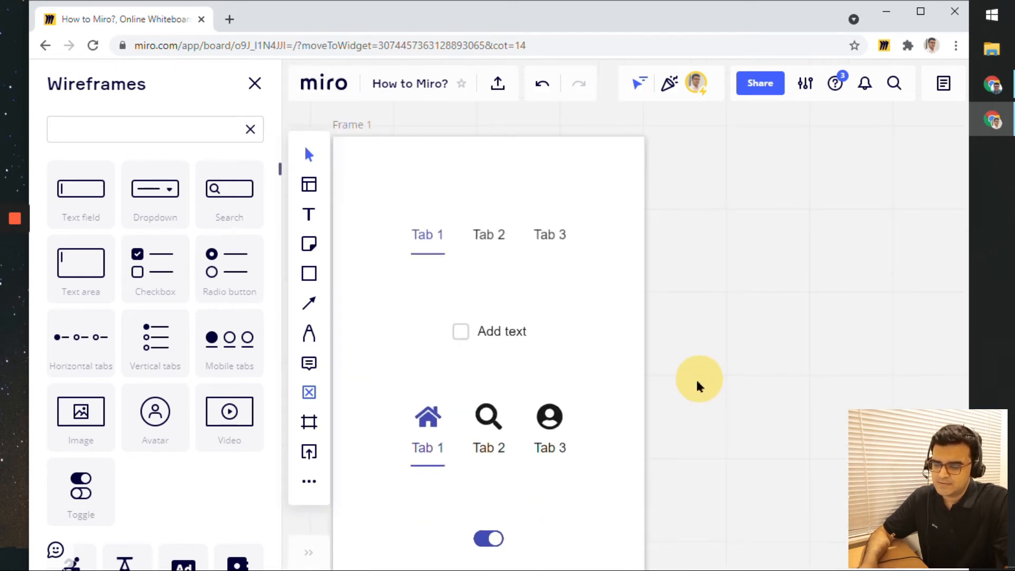
# - Rename the second tab of the horizontal tabs in Frame 1 as "rrr2"
pyautogui.click(482, 232)
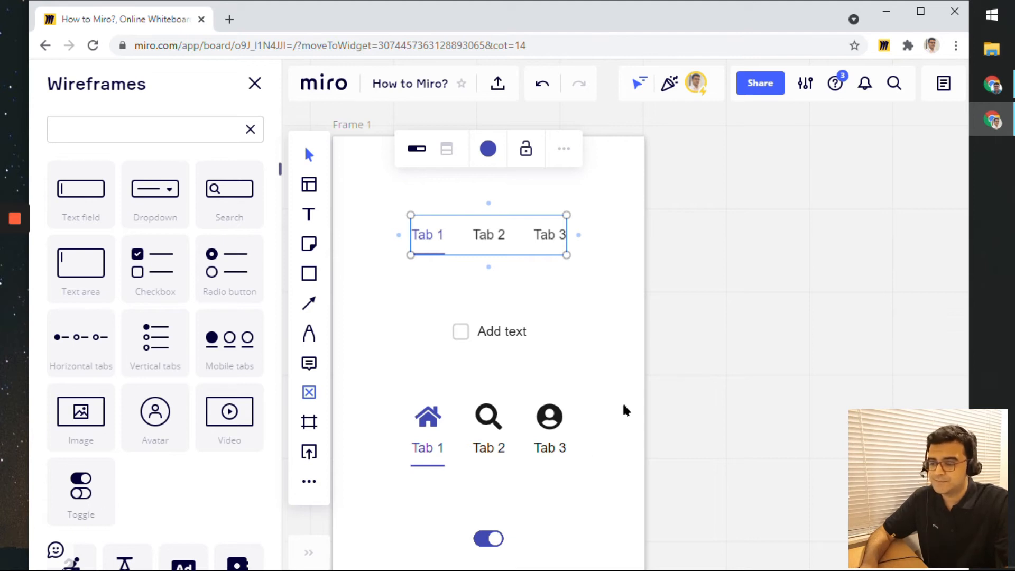
pyautogui.click(699, 377)
pyautogui.click(558, 235)
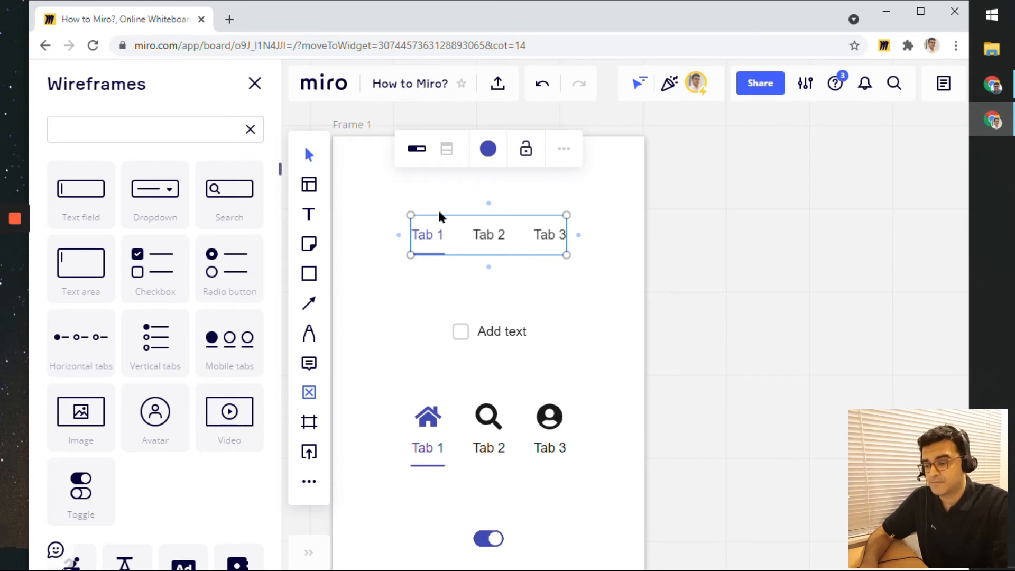
pyautogui.click(489, 236)
pyautogui.doubleClick(485, 234)
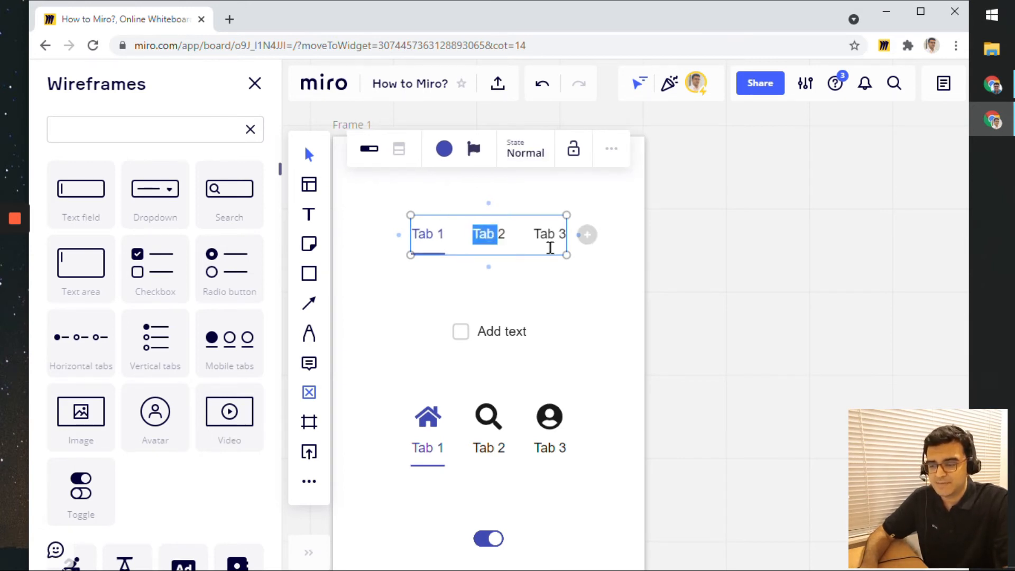
pyautogui.write('rrr2')
# - Copy the link of the horizontal tabs in Frame 1 and link the tabs to the "Welcome!" phone frame
pyautogui.click(603, 151)
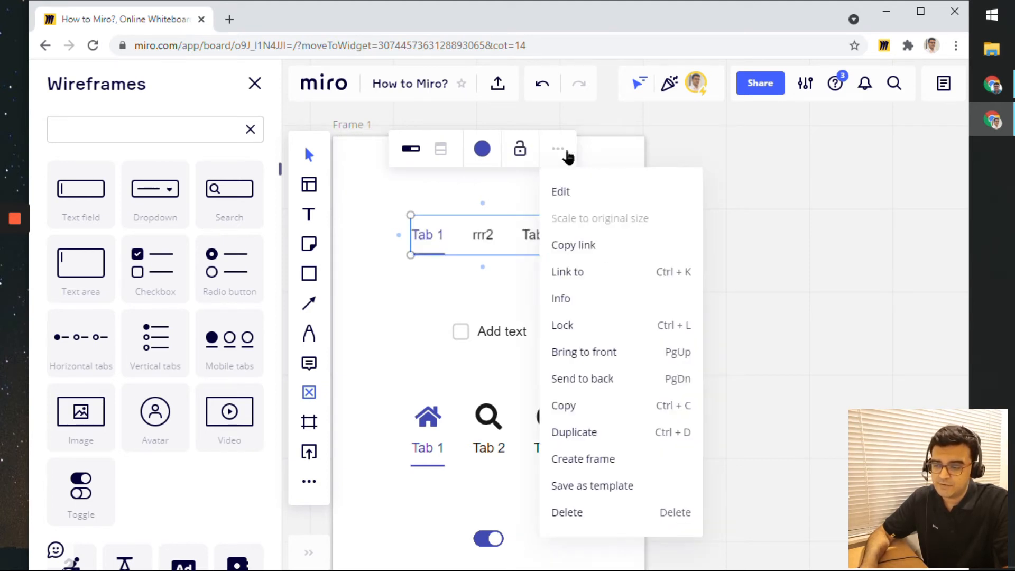
pyautogui.click(579, 246)
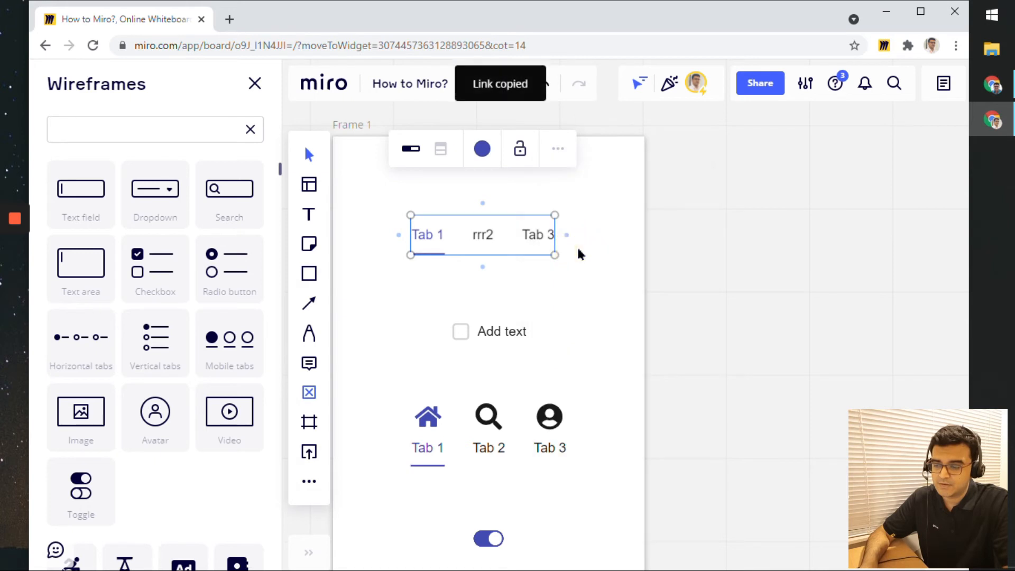
pyautogui.click(558, 150)
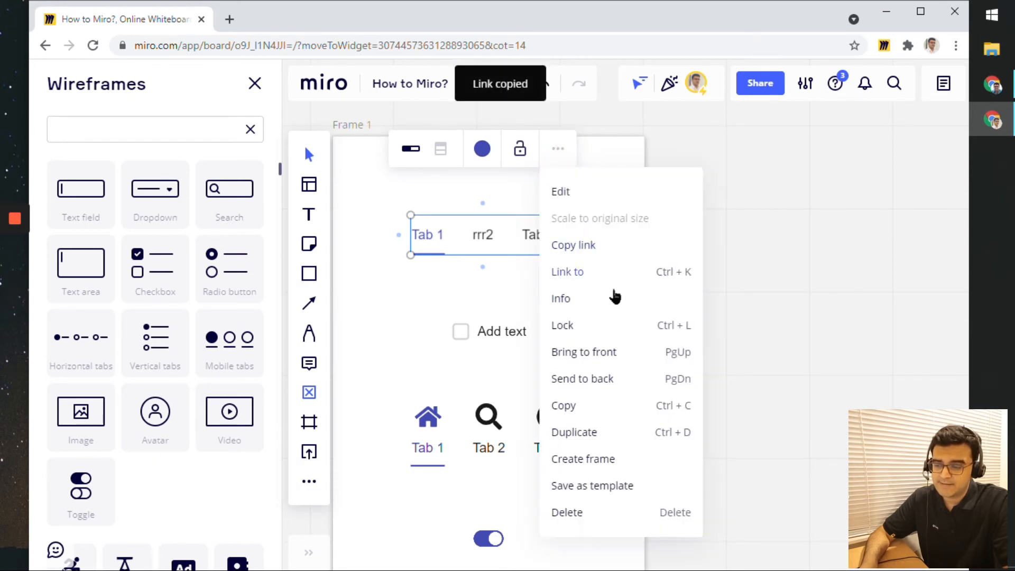
pyautogui.click(581, 273)
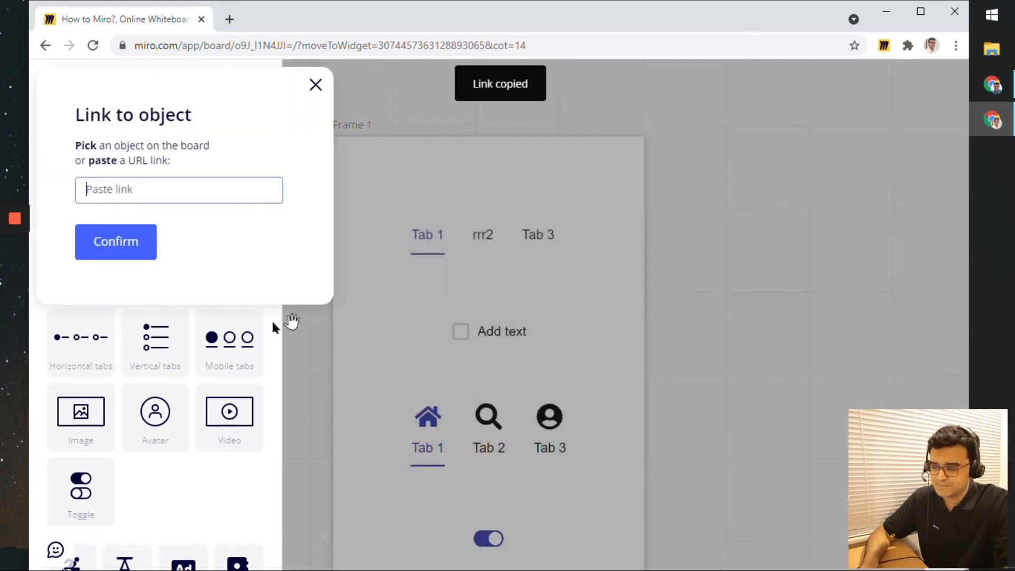
pyautogui.scroll(-5, 391, 346)
pyautogui.moveTo(401, 357); pyautogui.dragTo(712, 347)
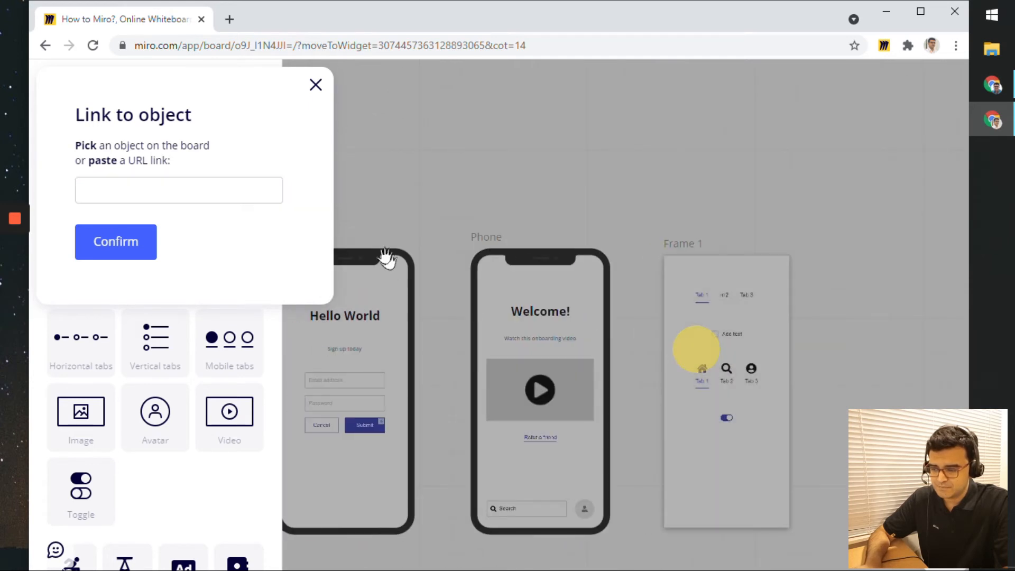
pyautogui.click(486, 242)
pyautogui.click(116, 242)
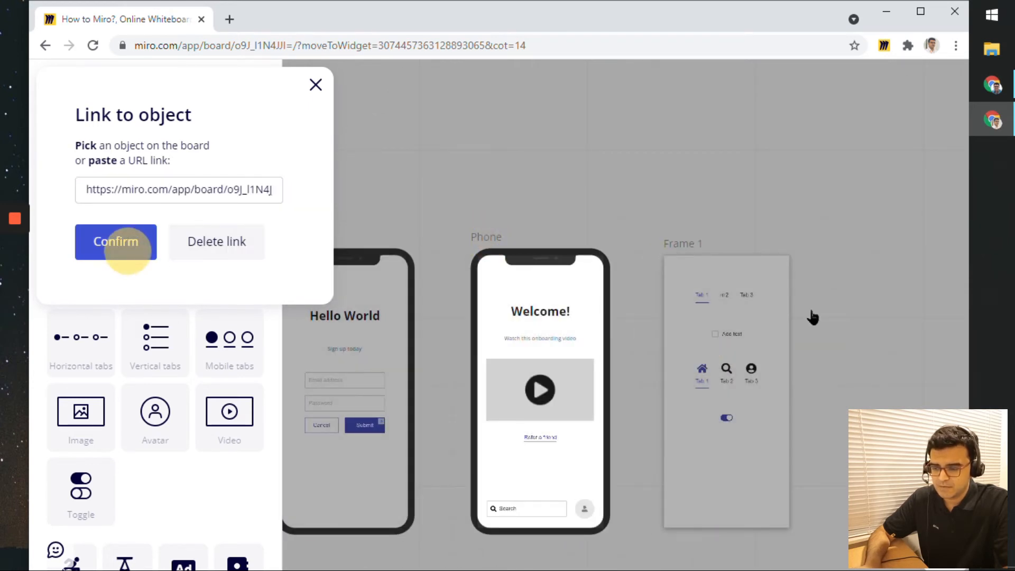
# - Examine the linked horizontal tabs in Frame 1 and their link marker
pyautogui.moveTo(852, 300); pyautogui.dragTo(845, 272)
pyautogui.scroll(6, 564, 300)
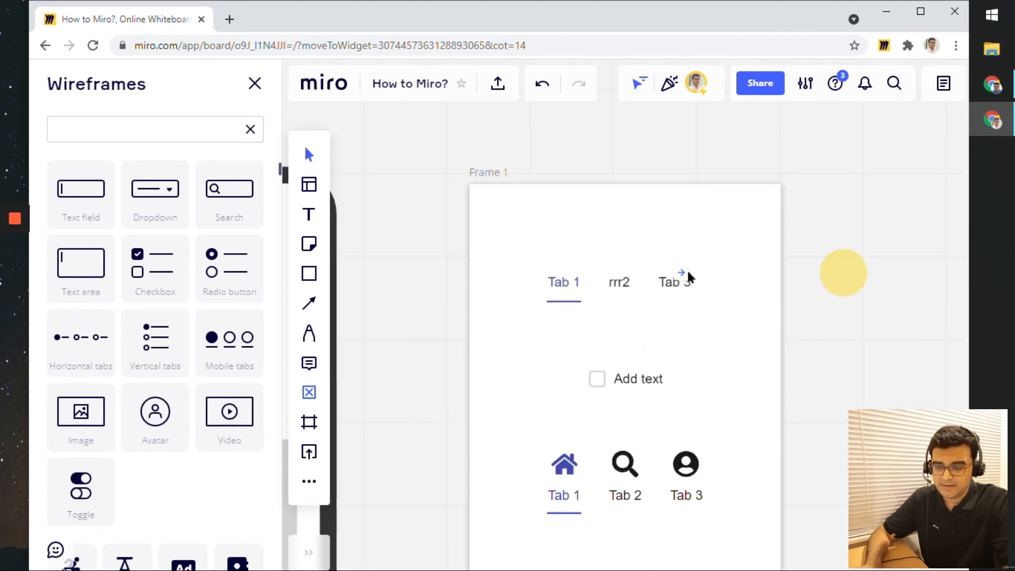
pyautogui.click(652, 279)
pyautogui.click(927, 270)
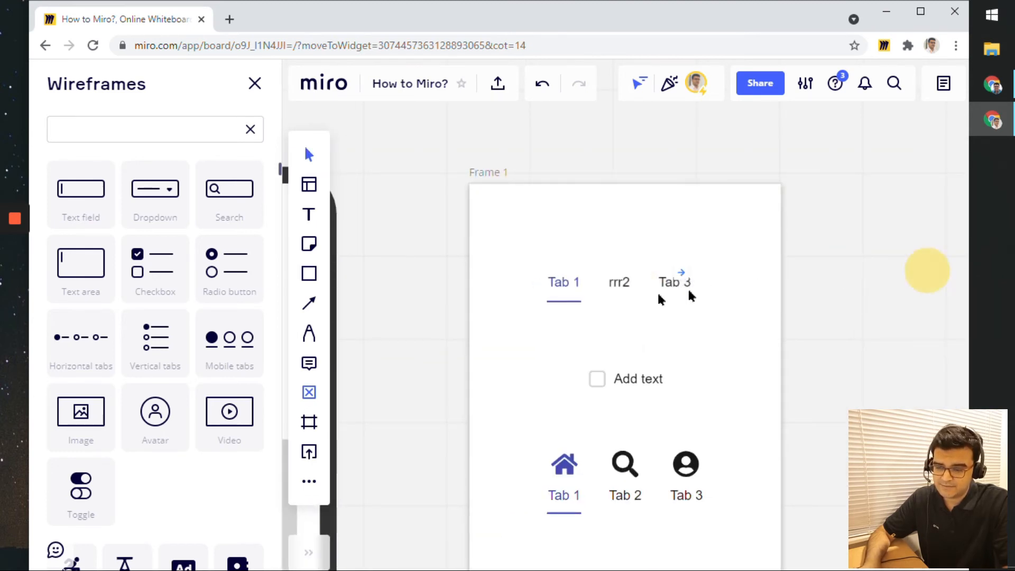
pyautogui.click(623, 287)
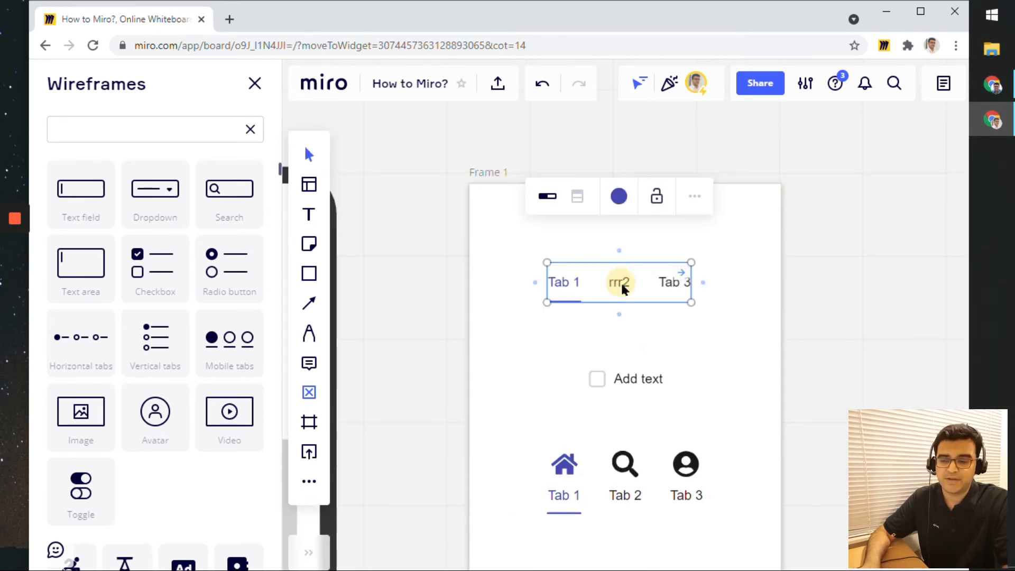
pyautogui.click(817, 284)
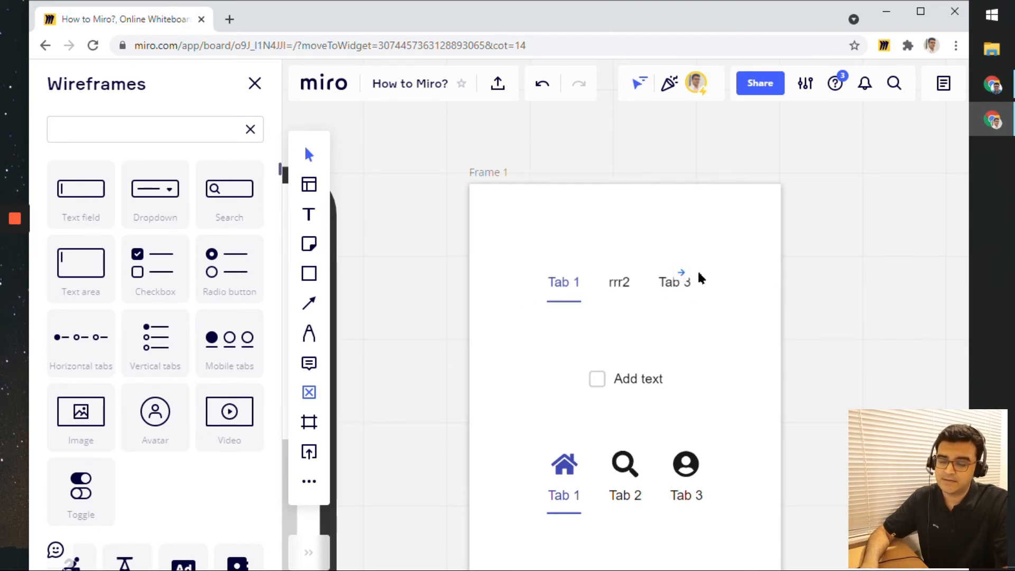
pyautogui.moveTo(838, 318); pyautogui.dragTo(787, 285)
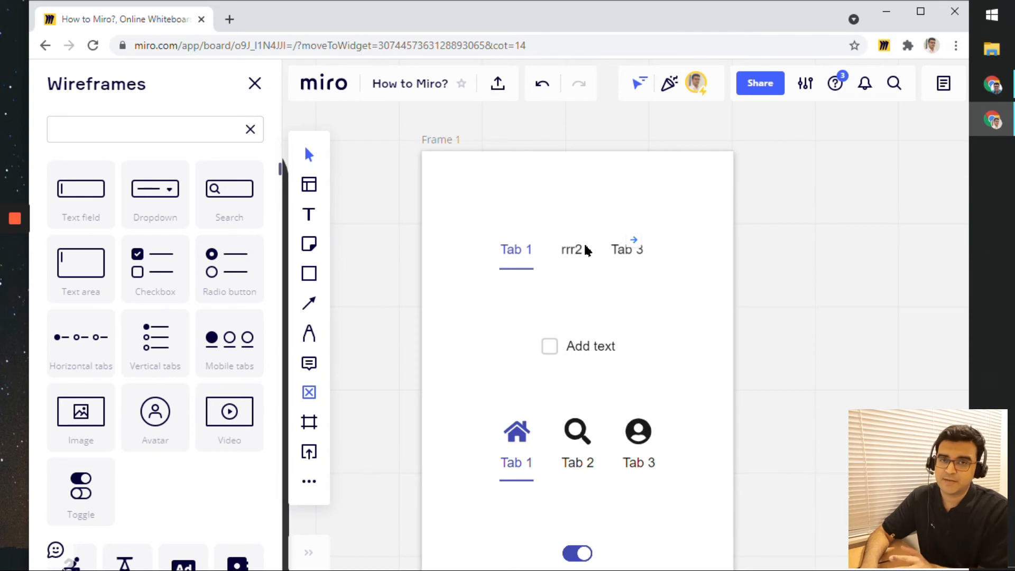
pyautogui.scroll(-1, 880, 363)
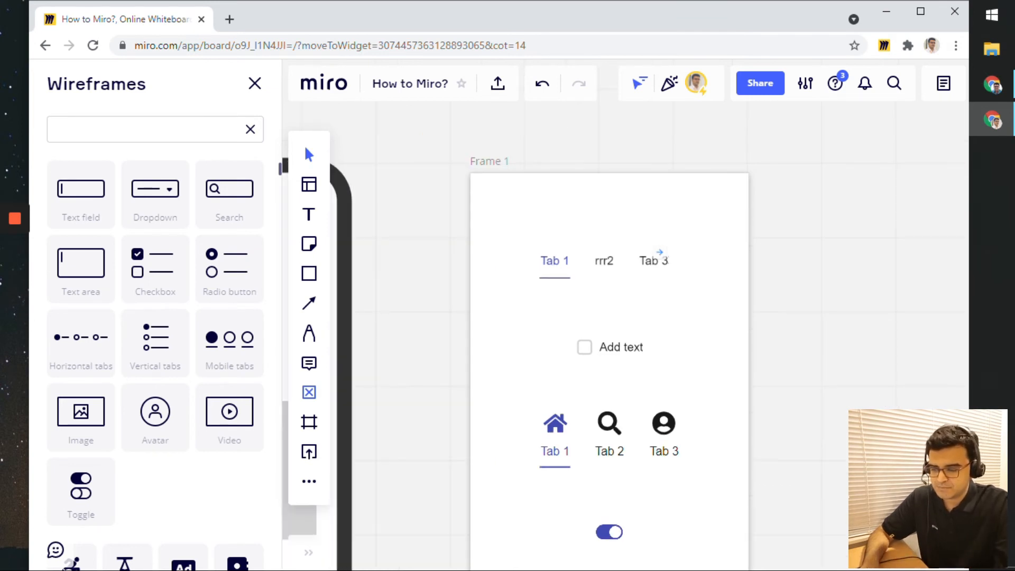
# - Try adding a second checkbox option reading "efefj" below "Add text" in Frame 1
pyautogui.moveTo(876, 423); pyautogui.dragTo(867, 335)
pyautogui.scroll(1, 706, 344)
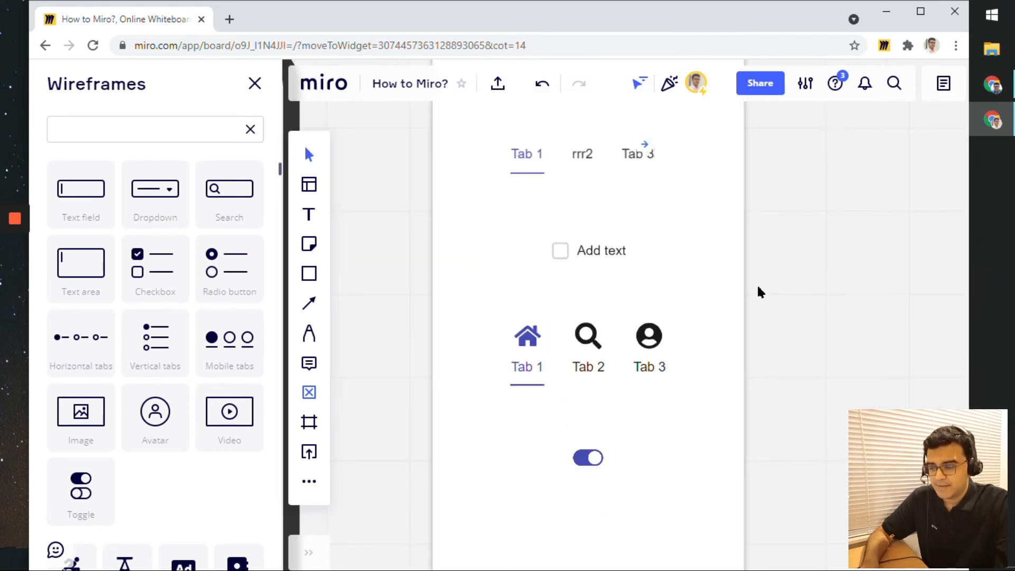
pyautogui.click(614, 261)
pyautogui.click(613, 260)
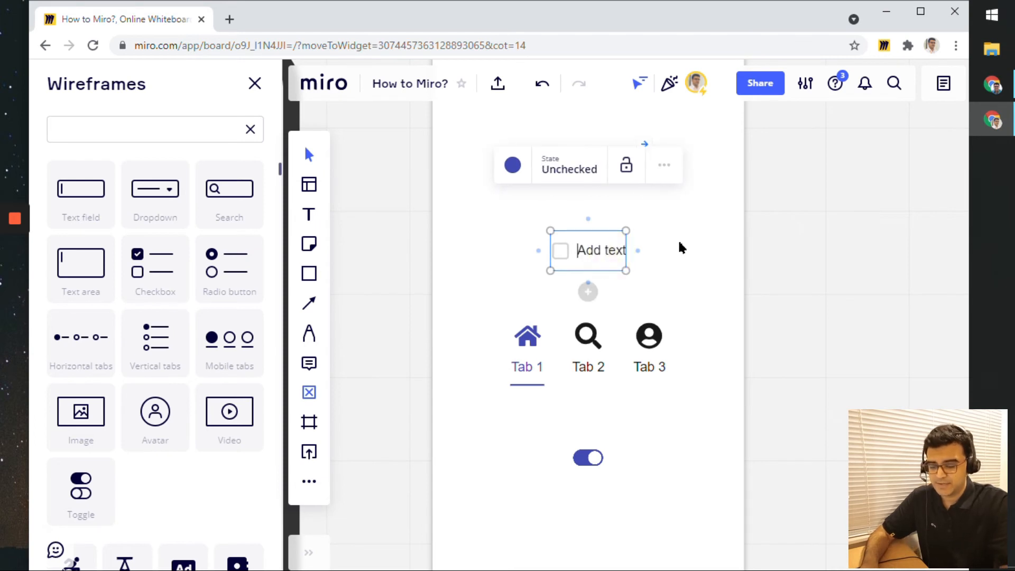
pyautogui.press('Return')
pyautogui.write('efefj')
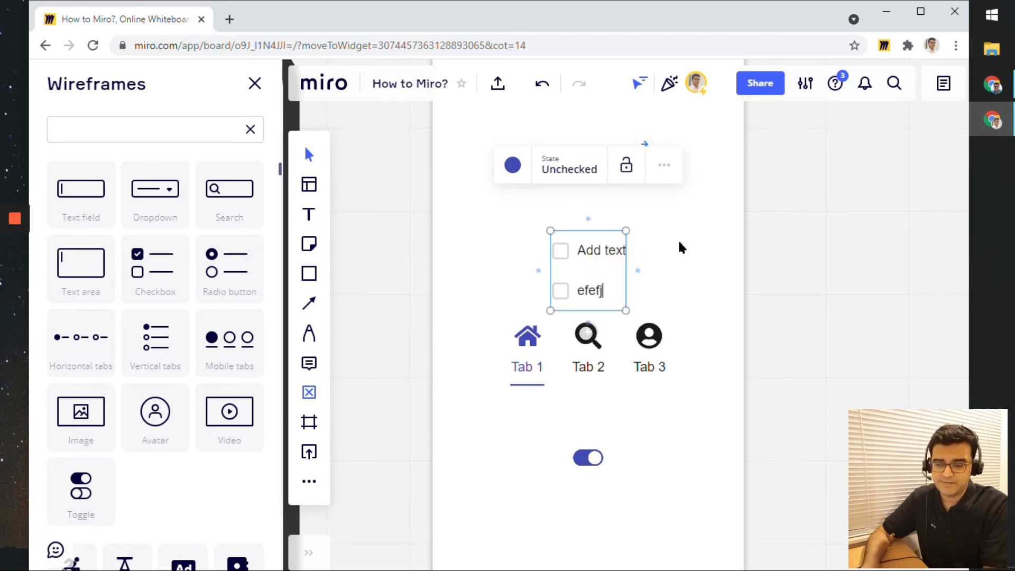
pyautogui.click(742, 244)
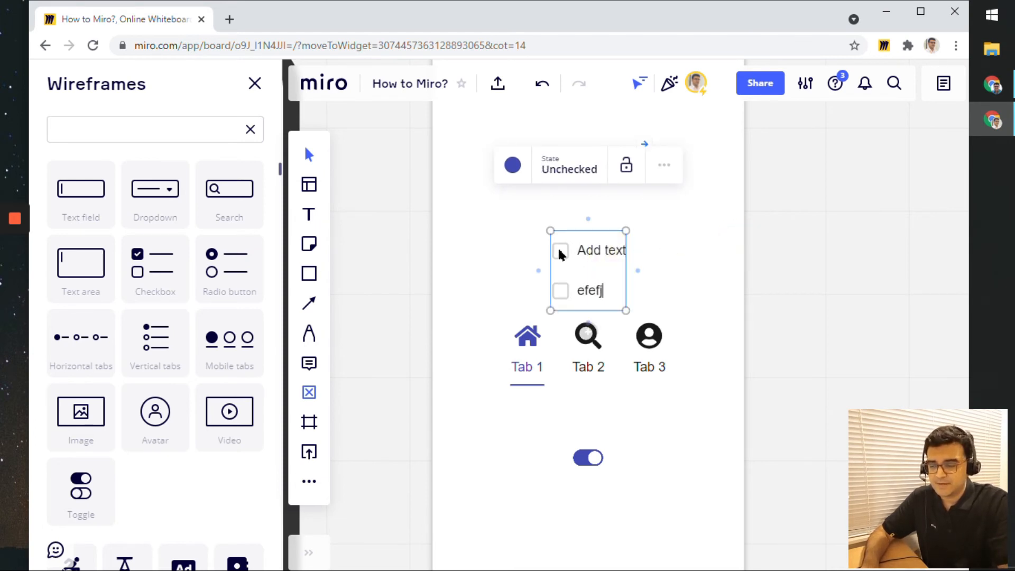
# - Undo the addition of the second checkbox option in Frame 1
pyautogui.click(559, 249)
pyautogui.click(582, 270)
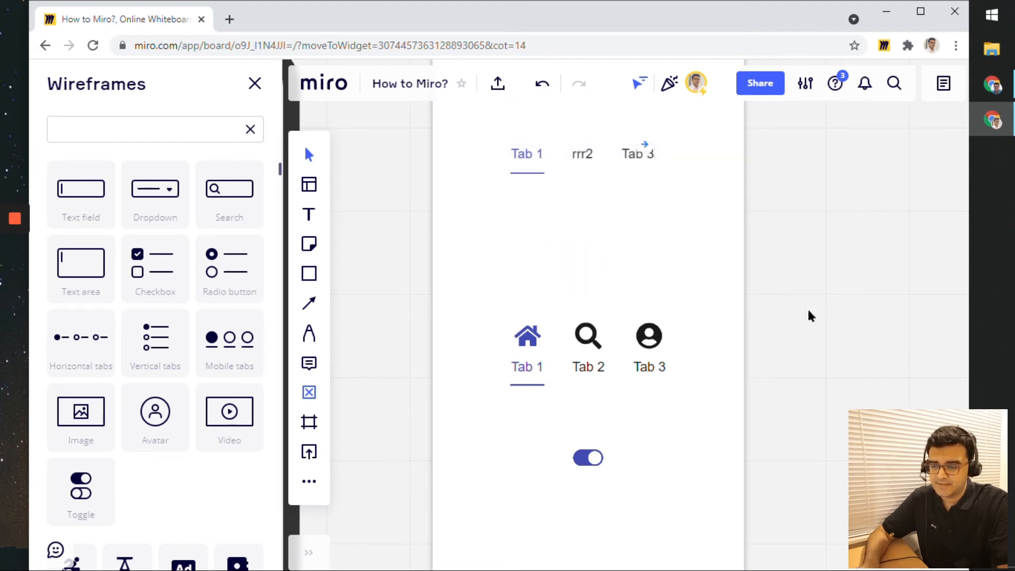
pyautogui.hotkey('ctrl', 'z')
pyautogui.click(598, 250)
pyautogui.click(769, 426)
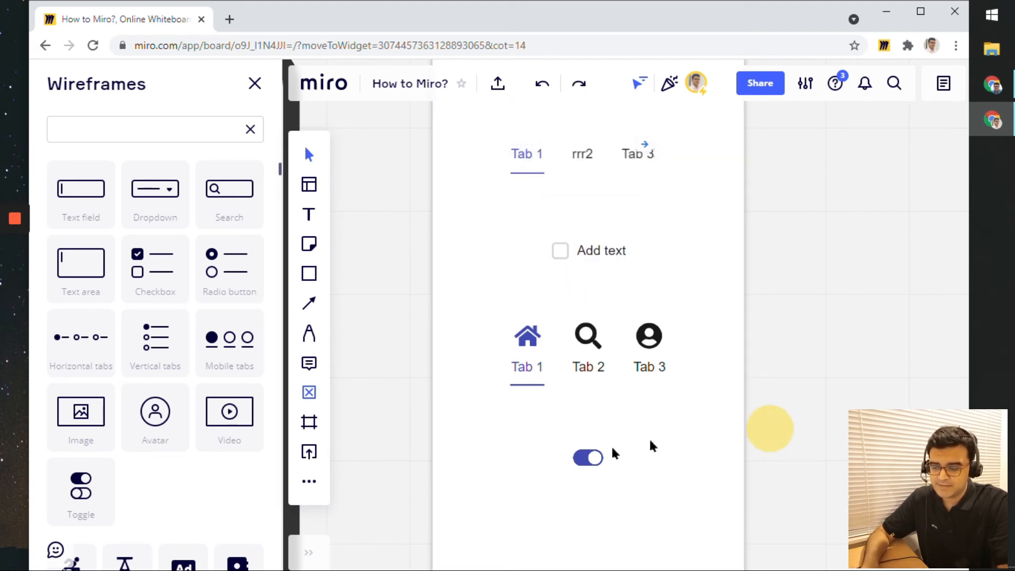
# - Set the state of the toggle in Frame 1 to Disabled on
pyautogui.click(589, 458)
pyautogui.click(579, 394)
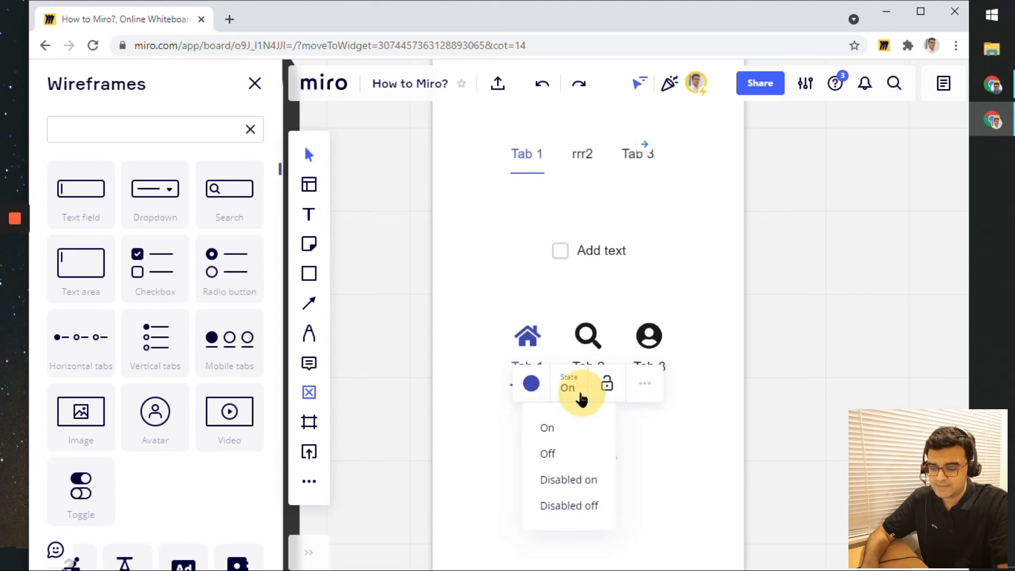
pyautogui.click(583, 473)
pyautogui.click(799, 410)
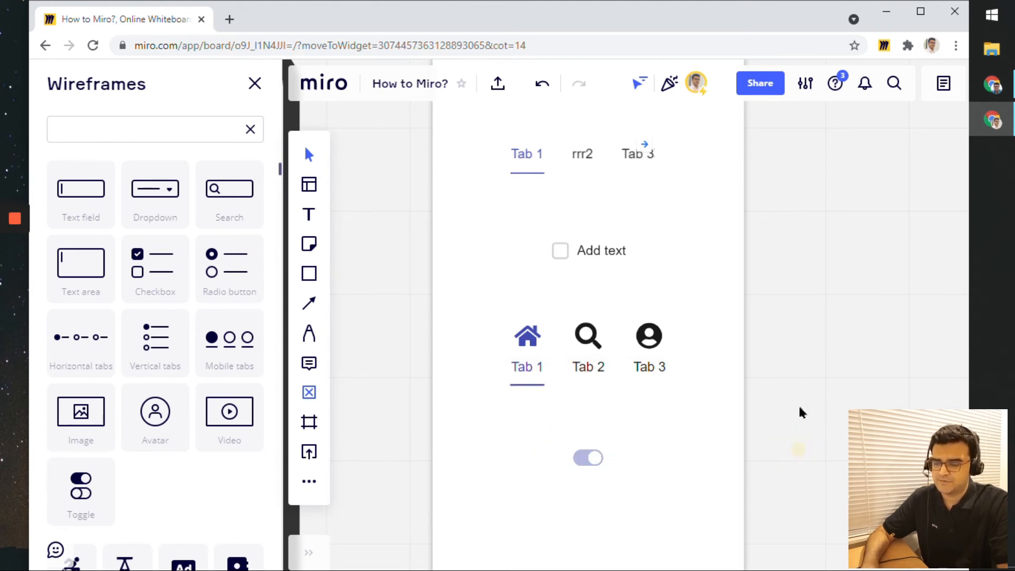
# - Close the Wireframes library and bring the Sign up and Welcome browser frames into view
pyautogui.scroll(-4, 450, 397)
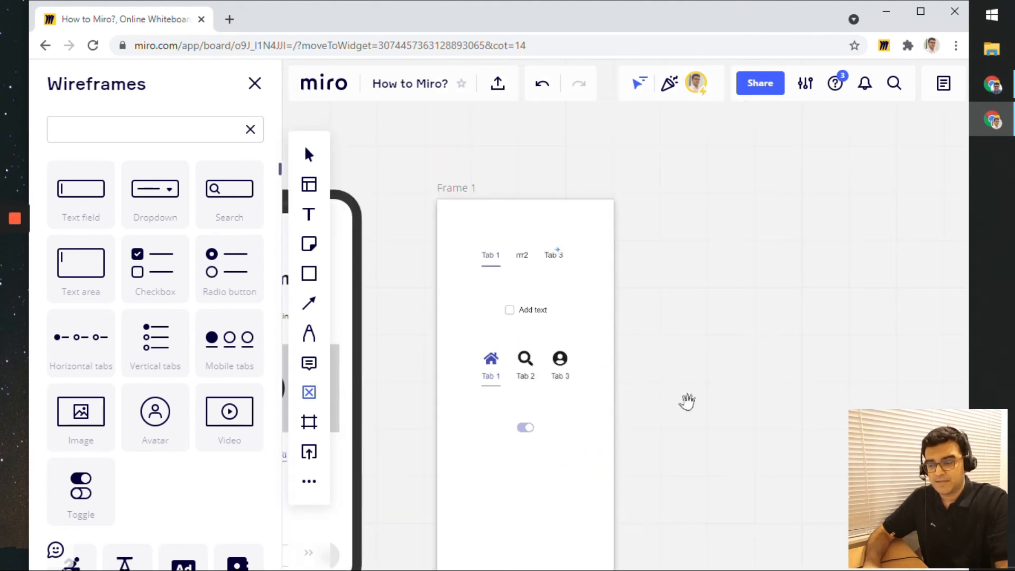
pyautogui.moveTo(686, 400); pyautogui.dragTo(775, 427)
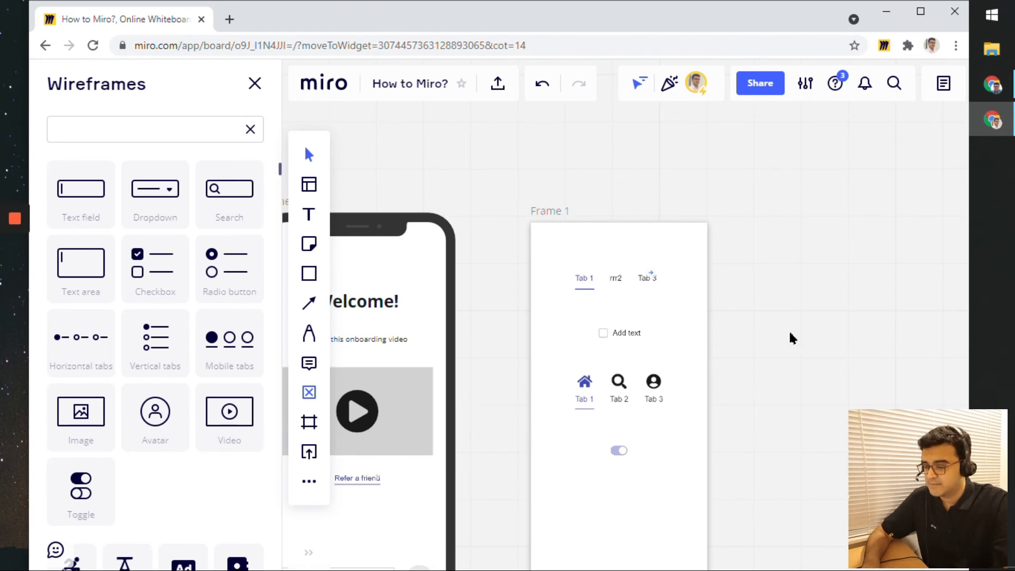
pyautogui.scroll(-3, 793, 337)
pyautogui.press('space')
pyautogui.moveTo(600, 465); pyautogui.dragTo(972, 355)
pyautogui.moveTo(553, 363); pyautogui.dragTo(966, 382)
pyautogui.moveTo(466, 364); pyautogui.dragTo(654, 362)
pyautogui.scroll(-2, 628, 355)
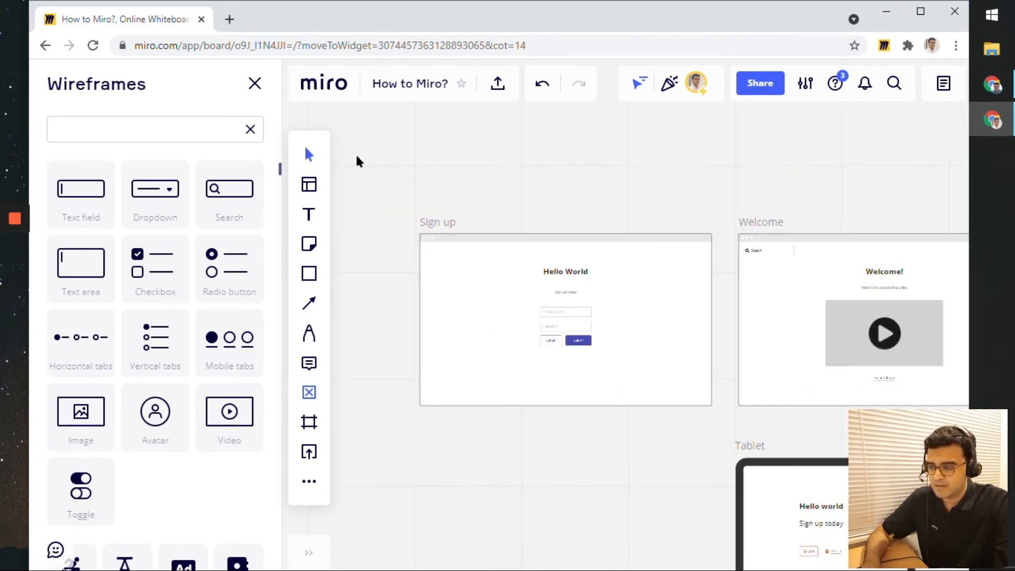
pyautogui.click(254, 84)
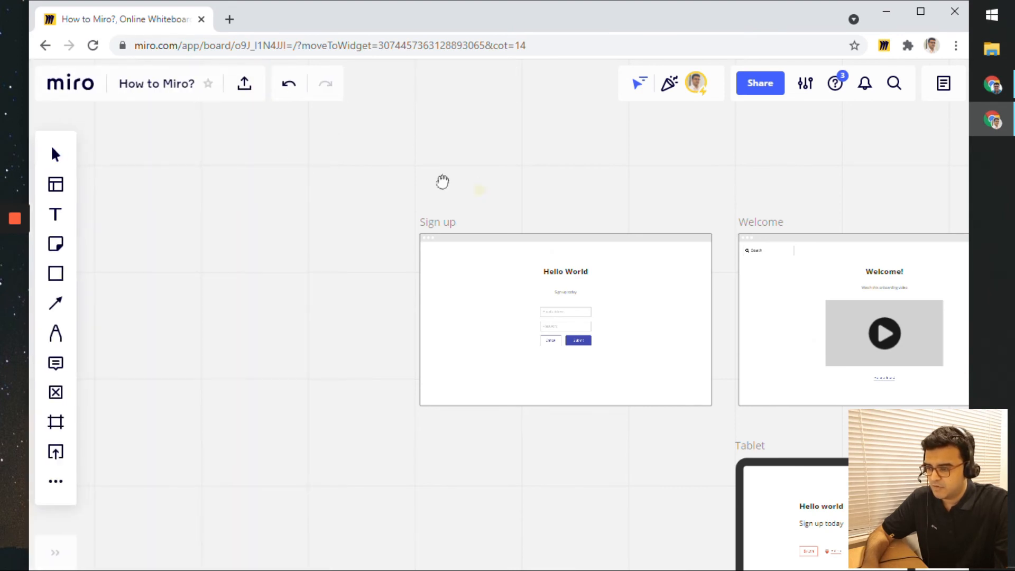
pyautogui.moveTo(480, 188); pyautogui.dragTo(237, 167)
pyautogui.press('v')
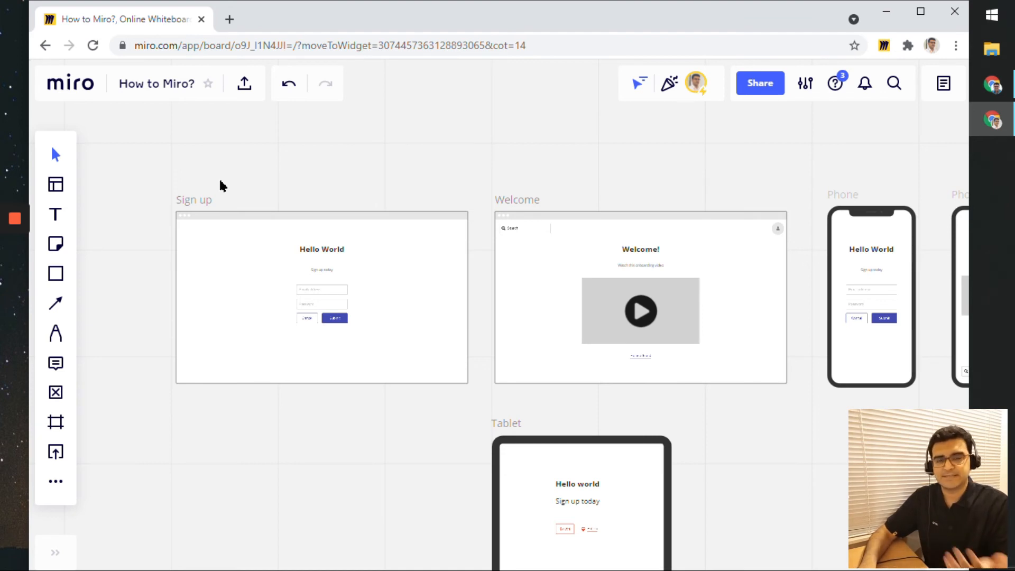
# - Examine the Sign up, Welcome and Phone frames as the ordered screens of the prototype
pyautogui.click(199, 201)
pyautogui.click(520, 197)
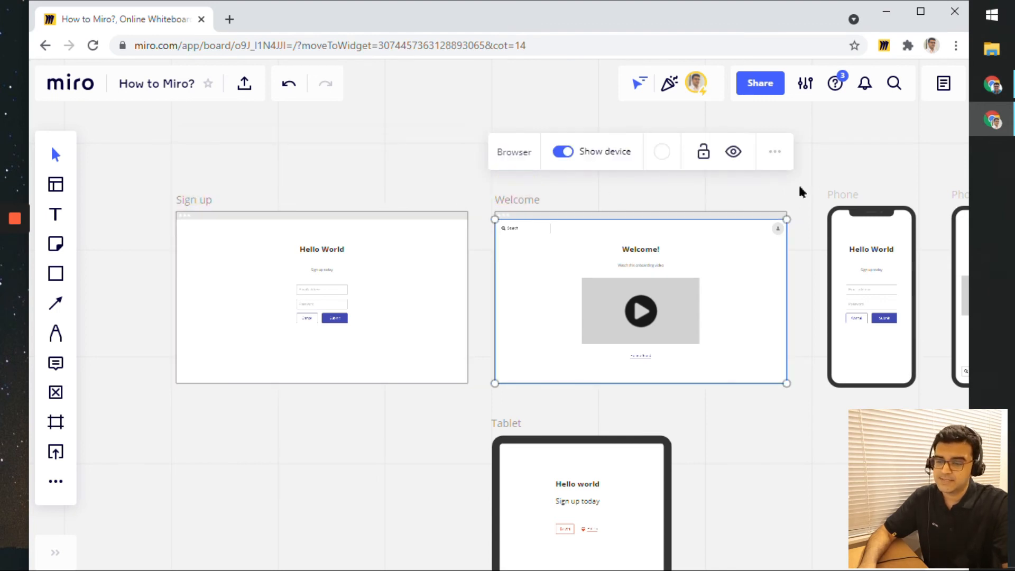
pyautogui.click(842, 196)
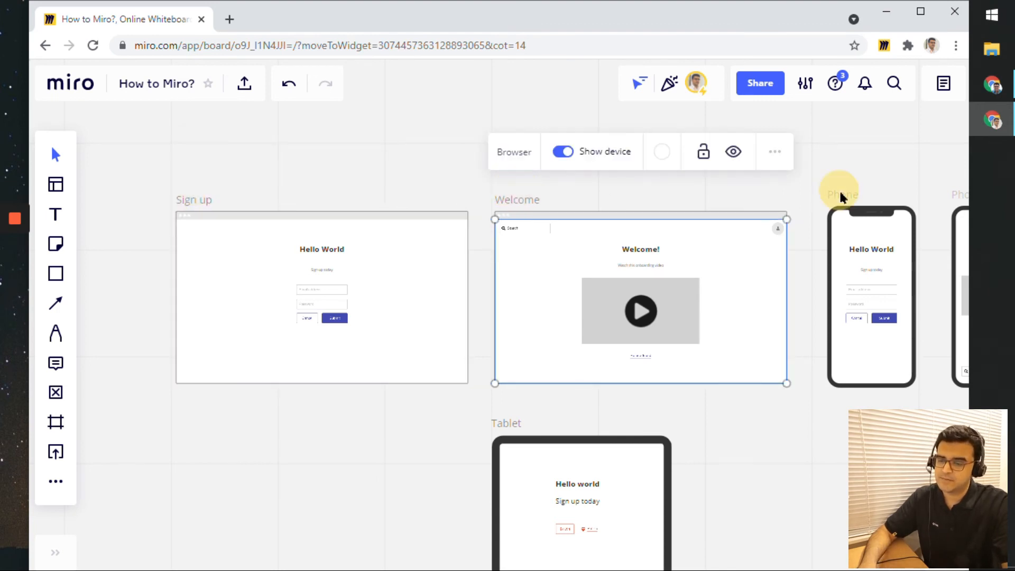
pyautogui.click(205, 207)
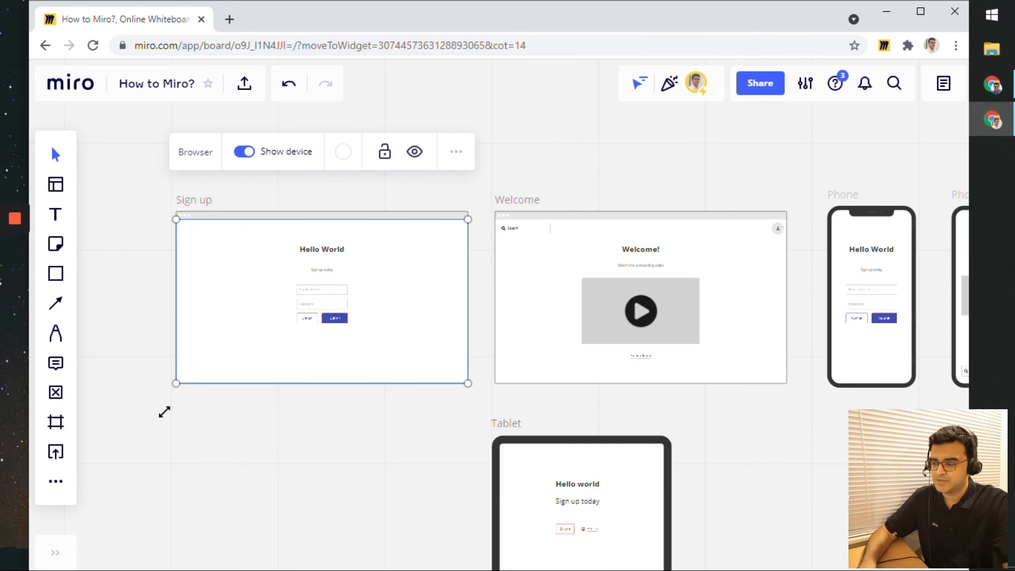
pyautogui.scroll(-3, 268, 500)
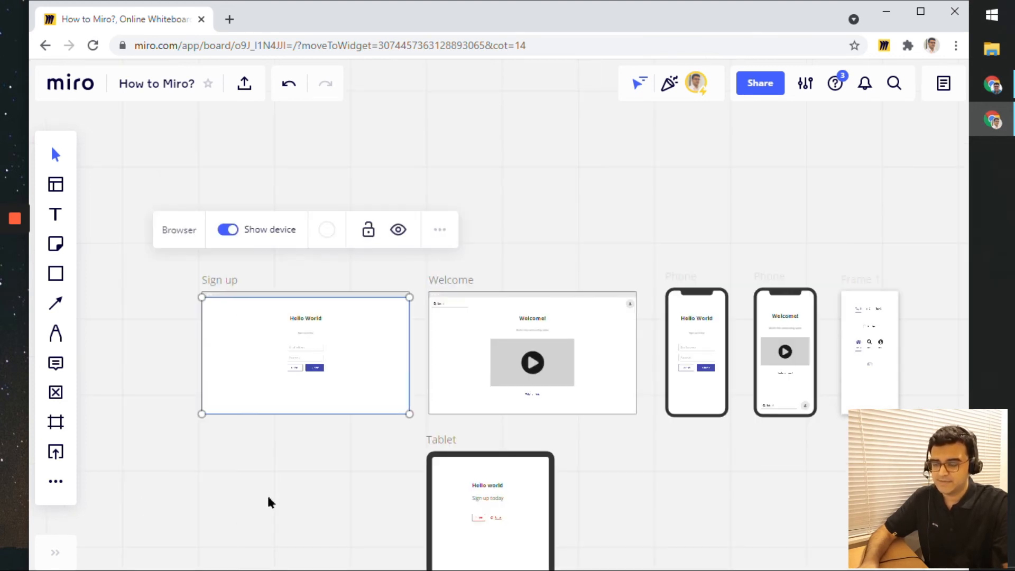
pyautogui.moveTo(263, 471); pyautogui.dragTo(216, 423)
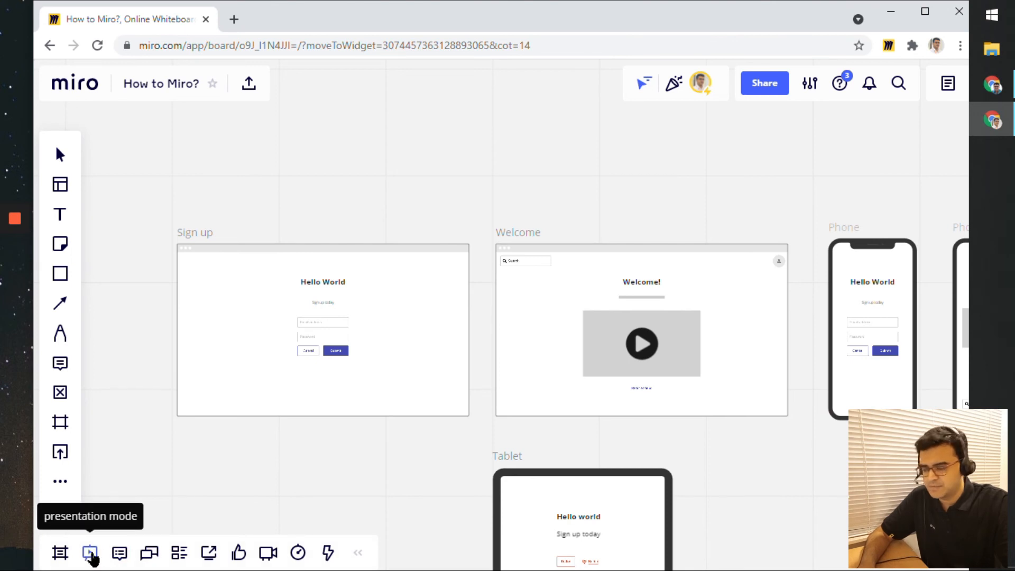
# - Start presentation mode and page forward one frame and back to the Sign up frame
pyautogui.click(90, 553)
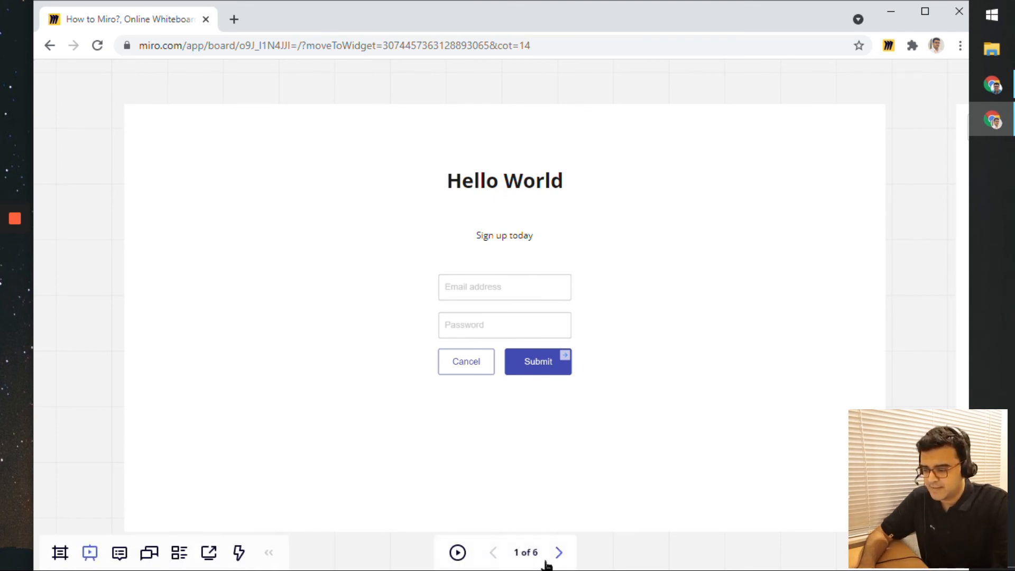
pyautogui.click(560, 553)
pyautogui.click(495, 552)
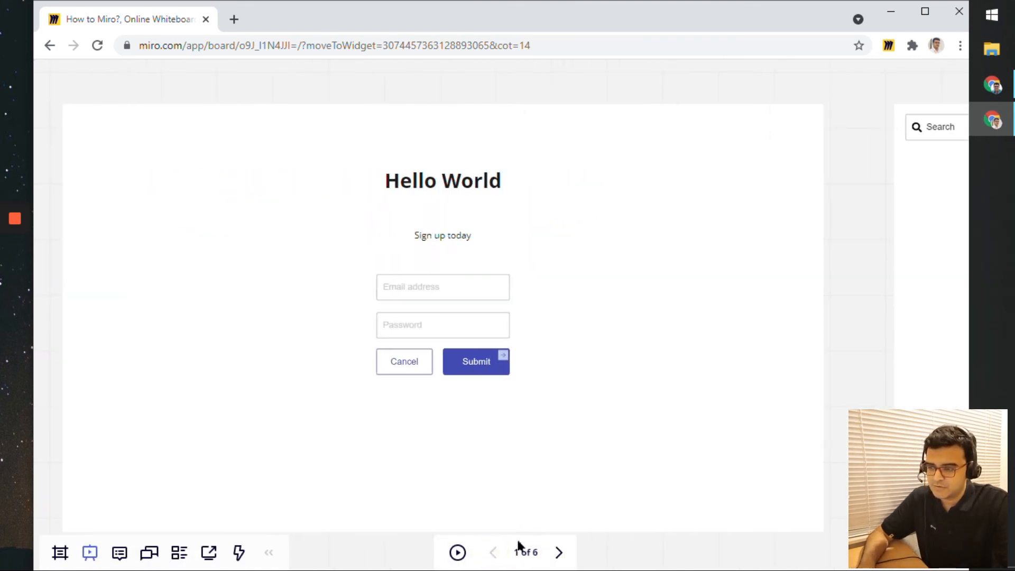
# - Follow the Submit button's link in the Sign up frame and advance the presentation to the "Hello World" phone frame
pyautogui.click(565, 356)
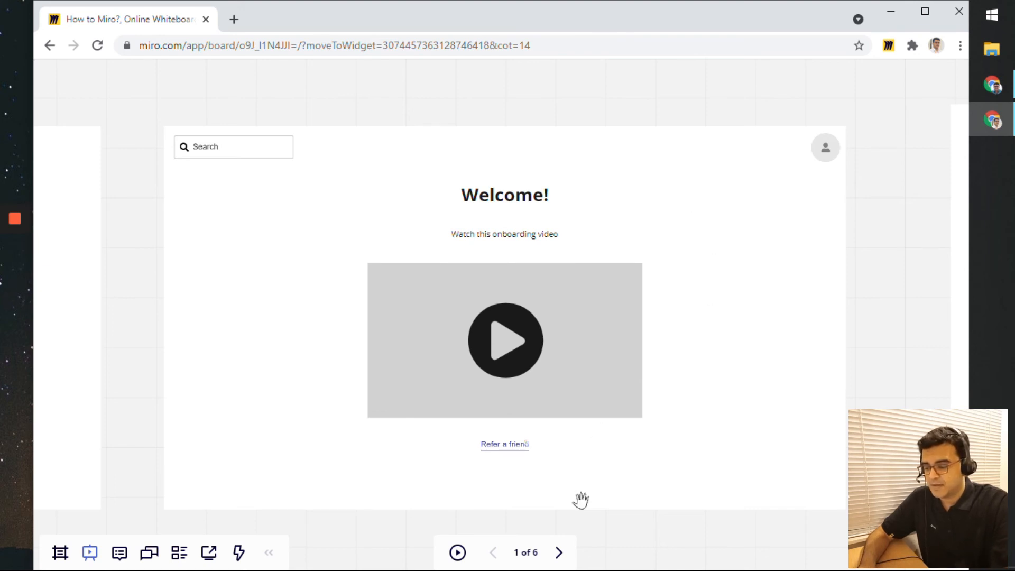
pyautogui.click(560, 555)
pyautogui.click(560, 553)
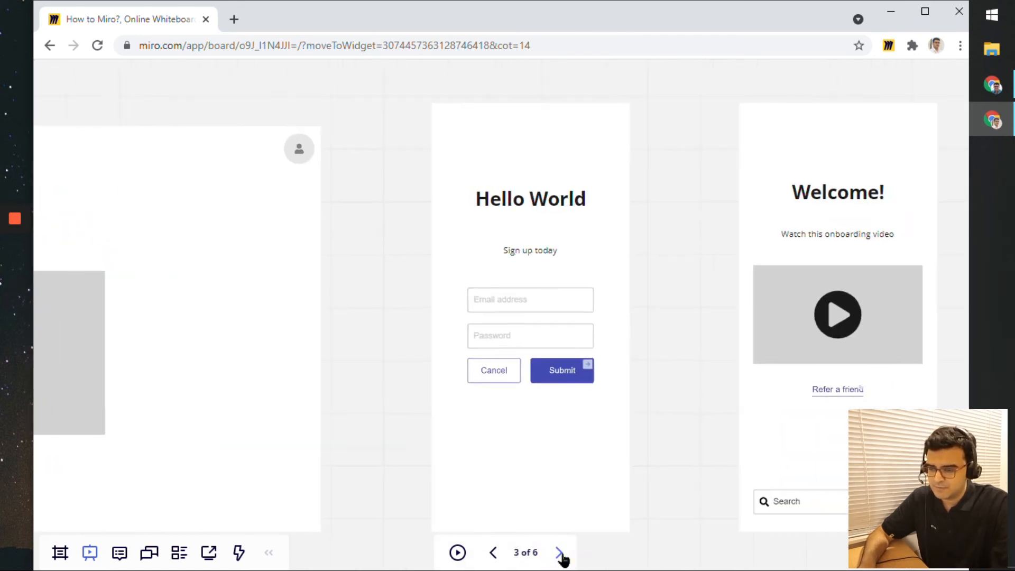